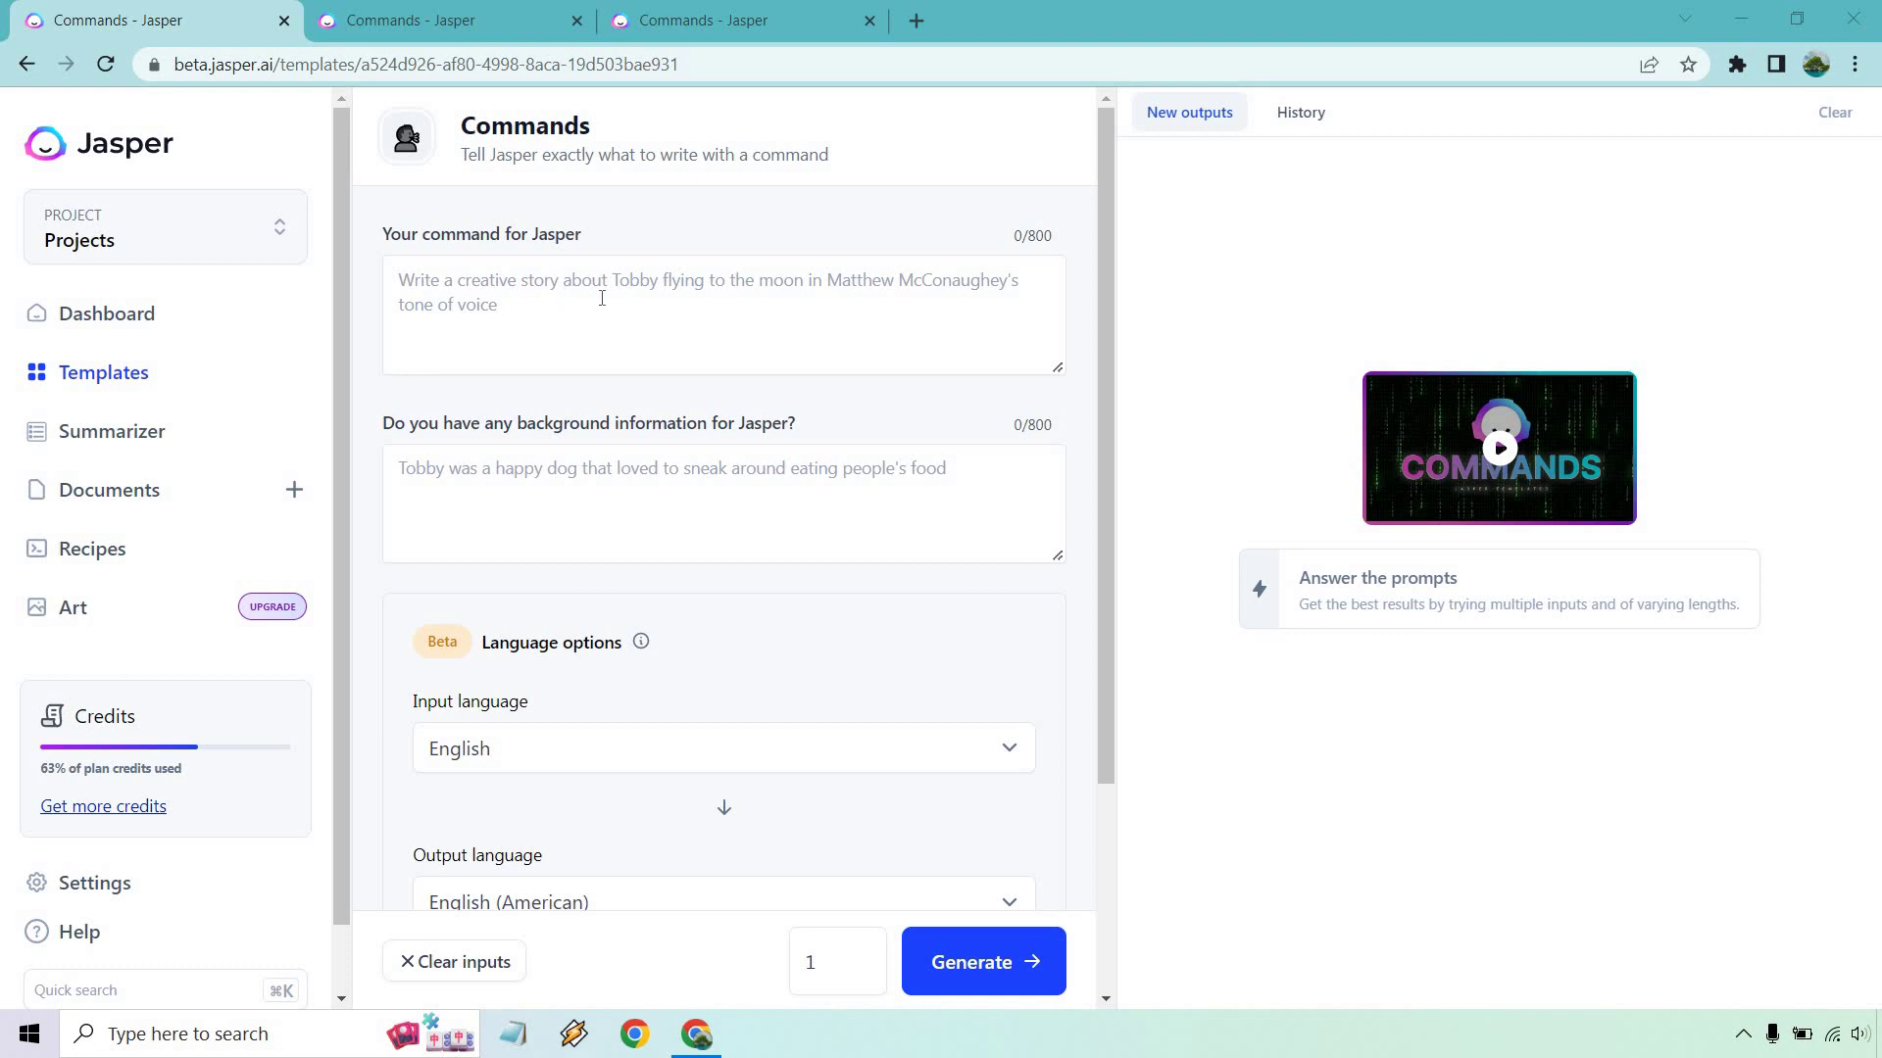
# - Paste the command asking why AI copywriting tools matter for bloggers, then generate paragraphs
pyautogui.click(620, 459)
pyautogui.scroll(-3, 680, 398)
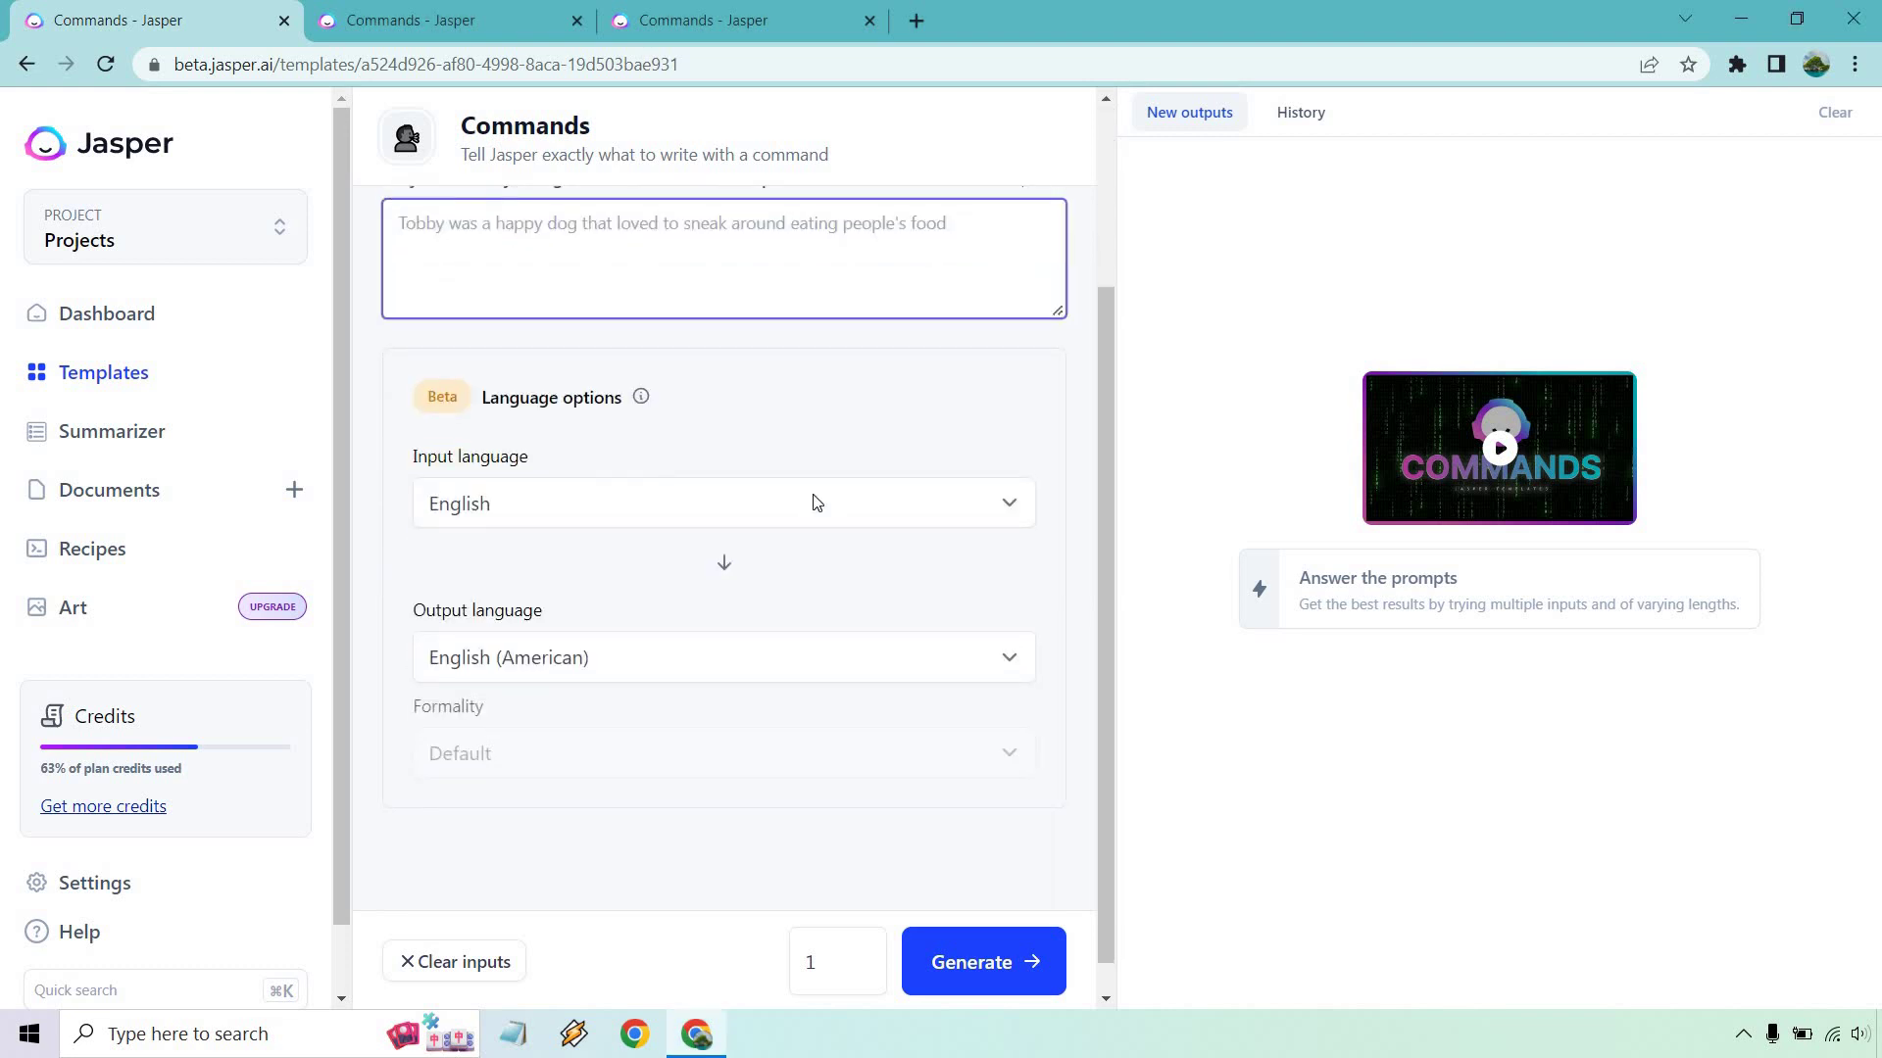
pyautogui.scroll(3, 805, 463)
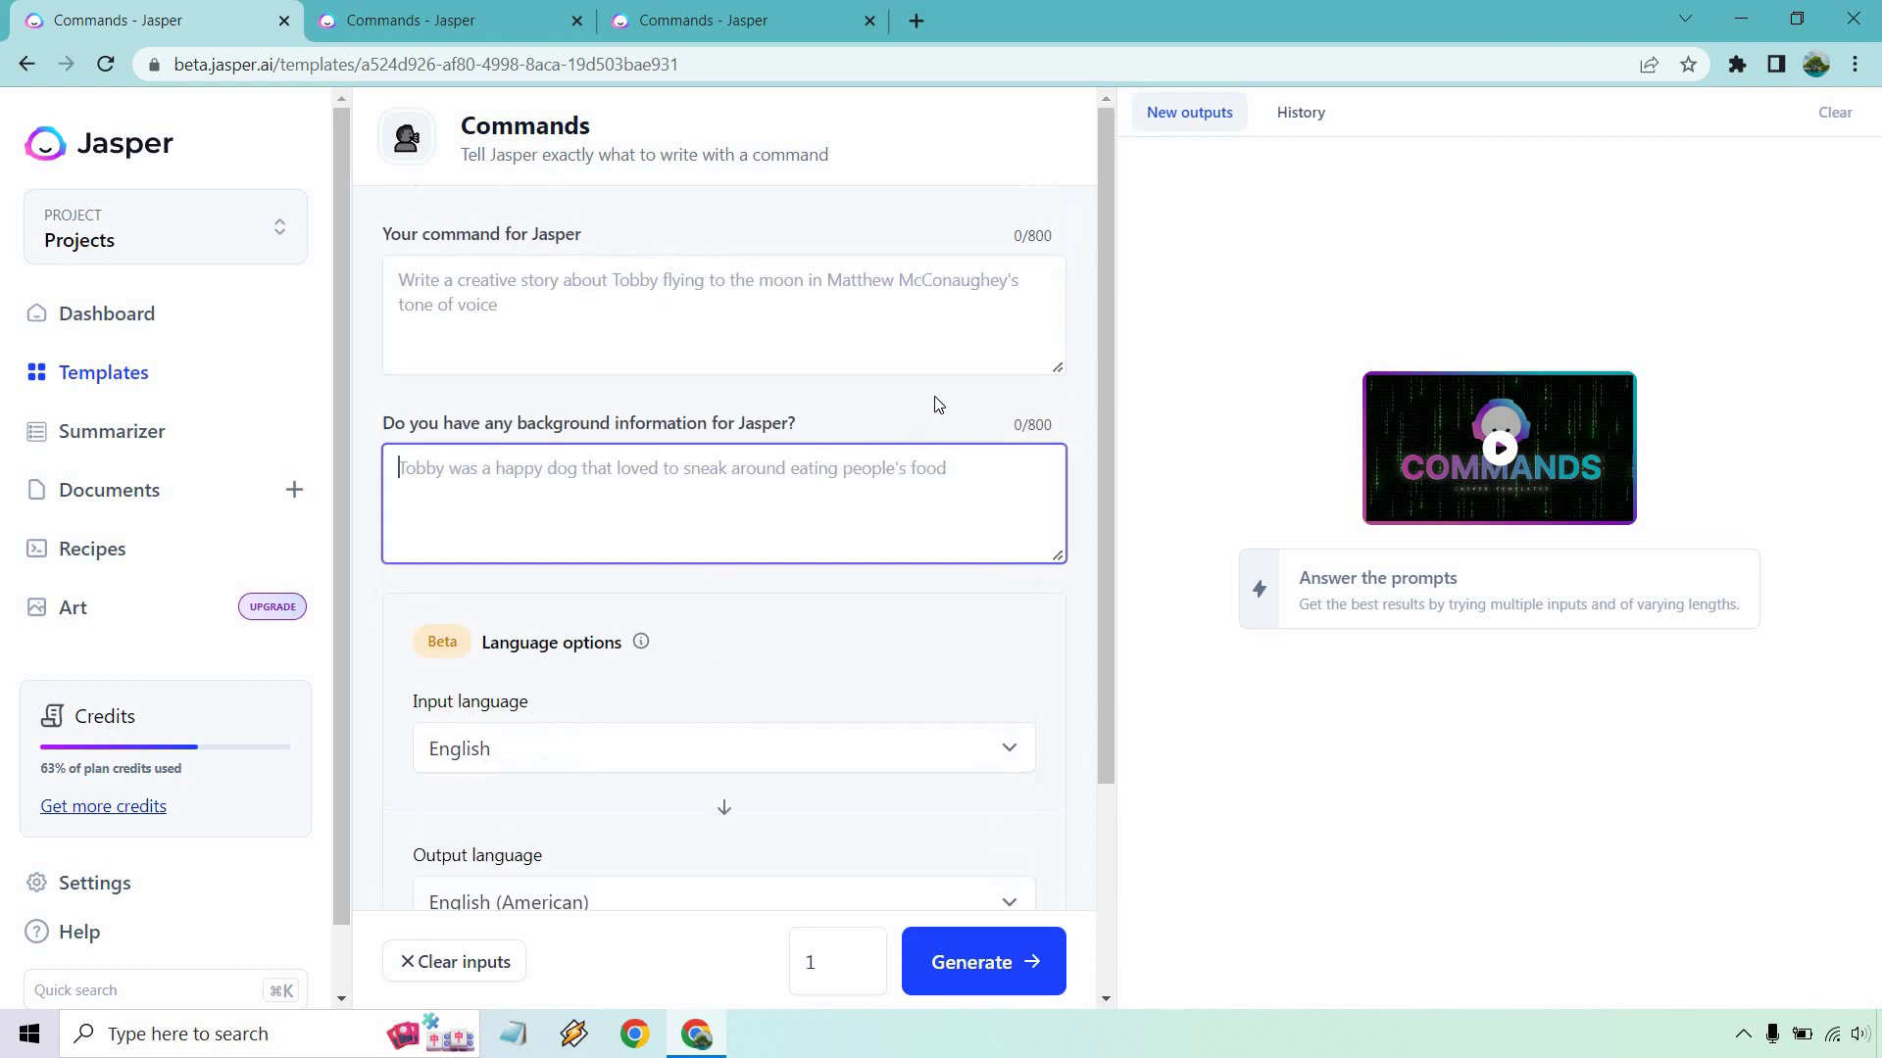
pyautogui.click(1058, 408)
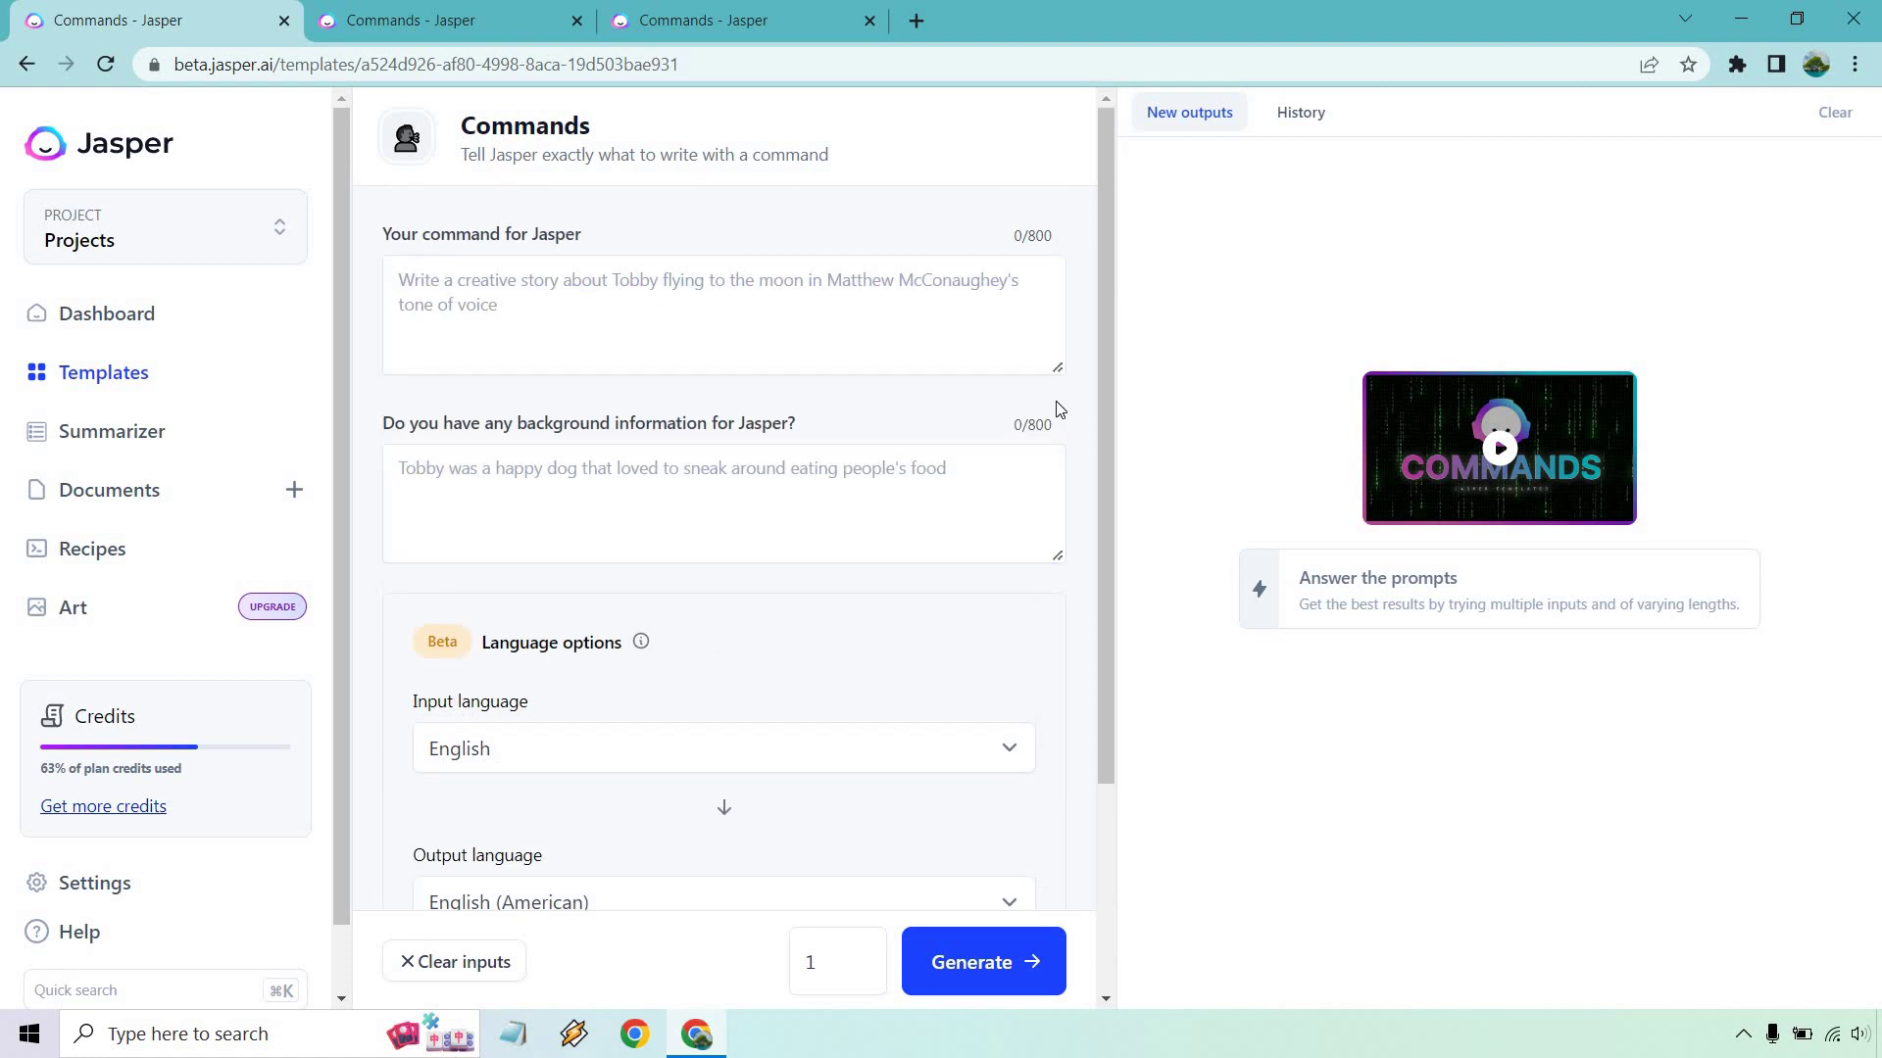
pyautogui.click(944, 304)
pyautogui.write('Write a few paragraphs about why AI copywriting software tools are important for bloggers.')
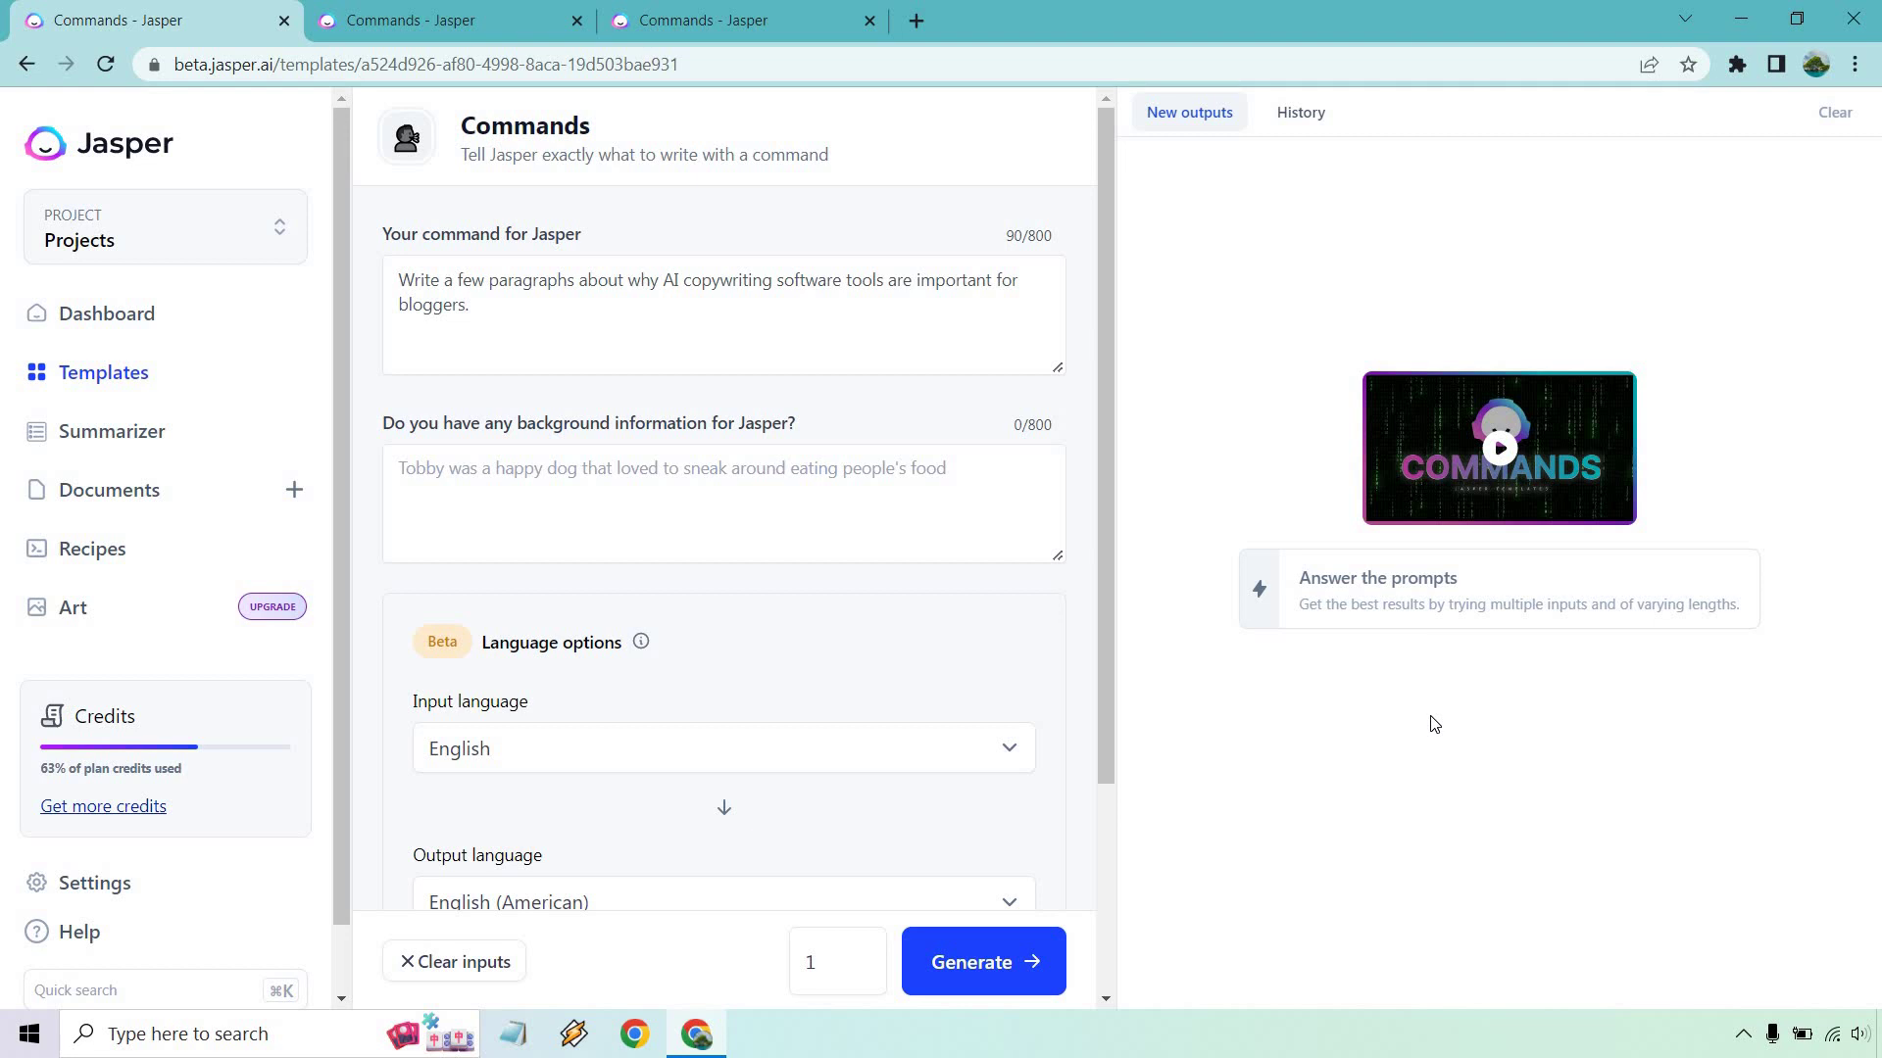
pyautogui.click(1004, 956)
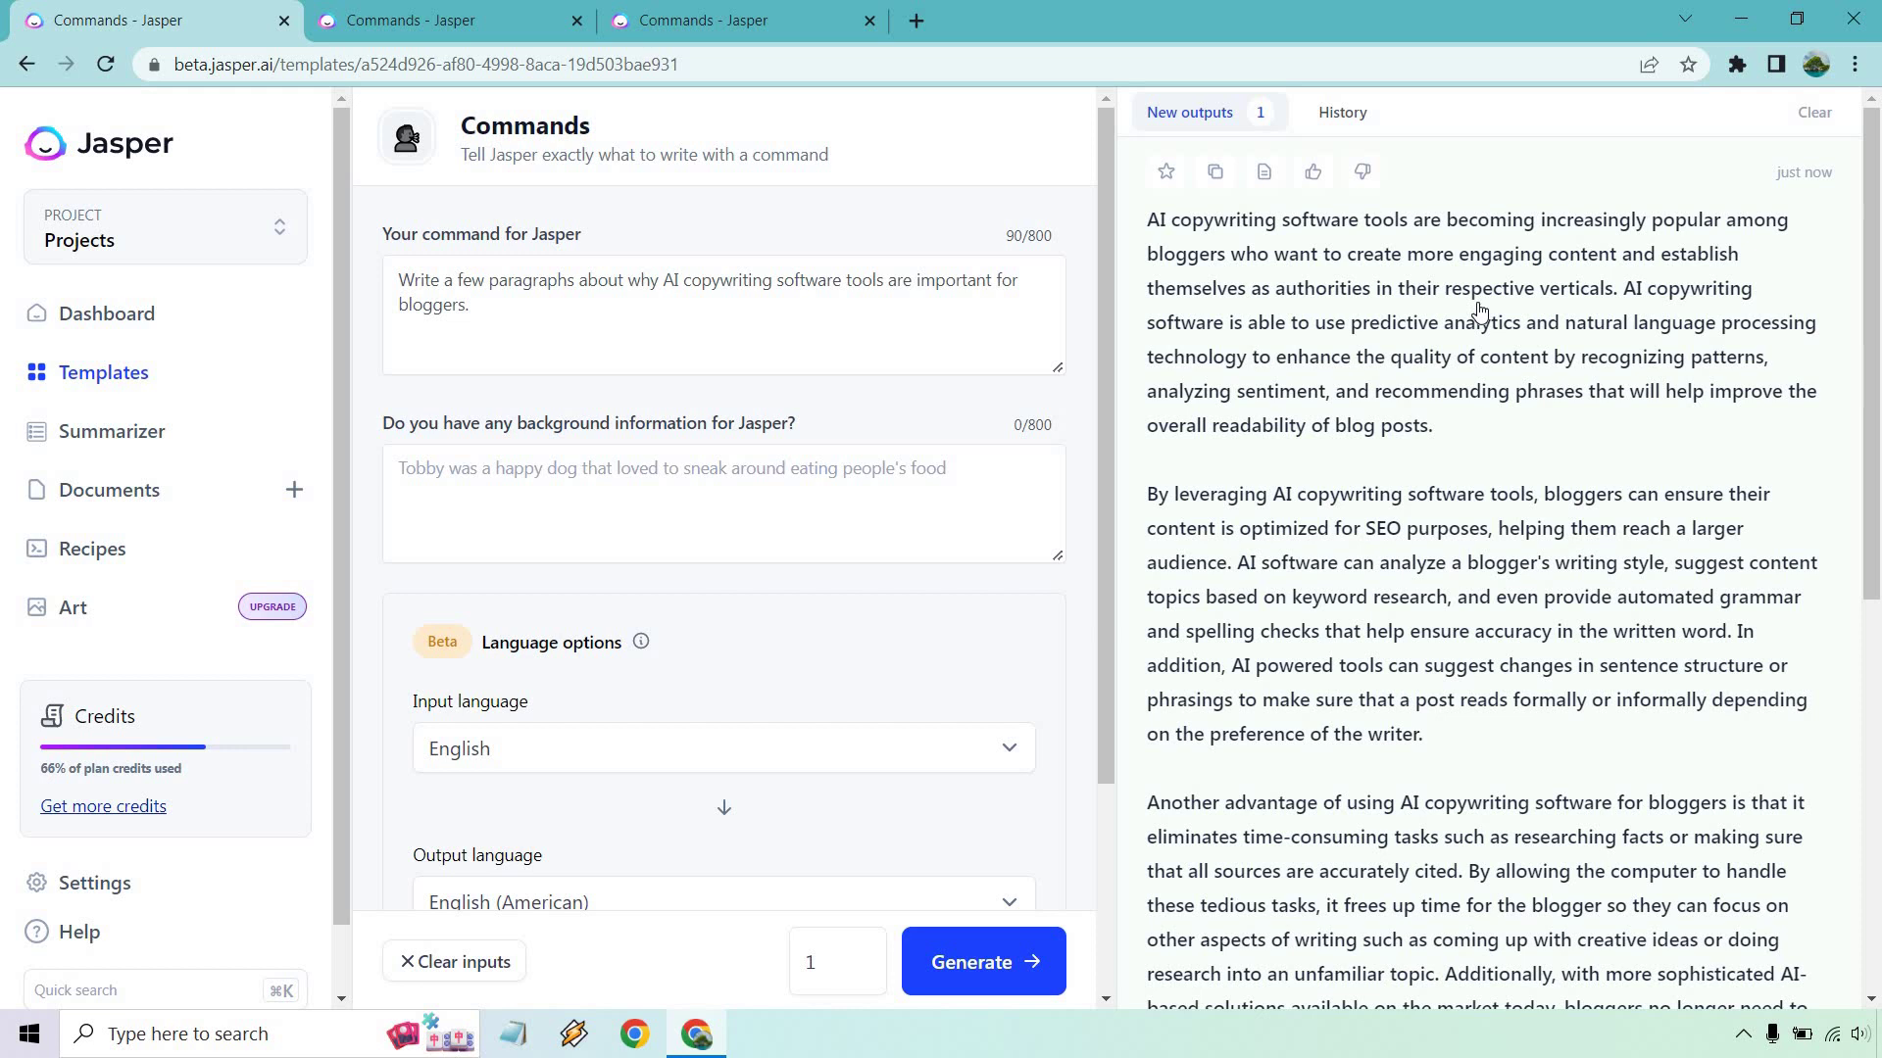
# - Read through the generated paragraphs on AI copywriting software for bloggers, down to the conclusion
pyautogui.scroll(-1, 1524, 375)
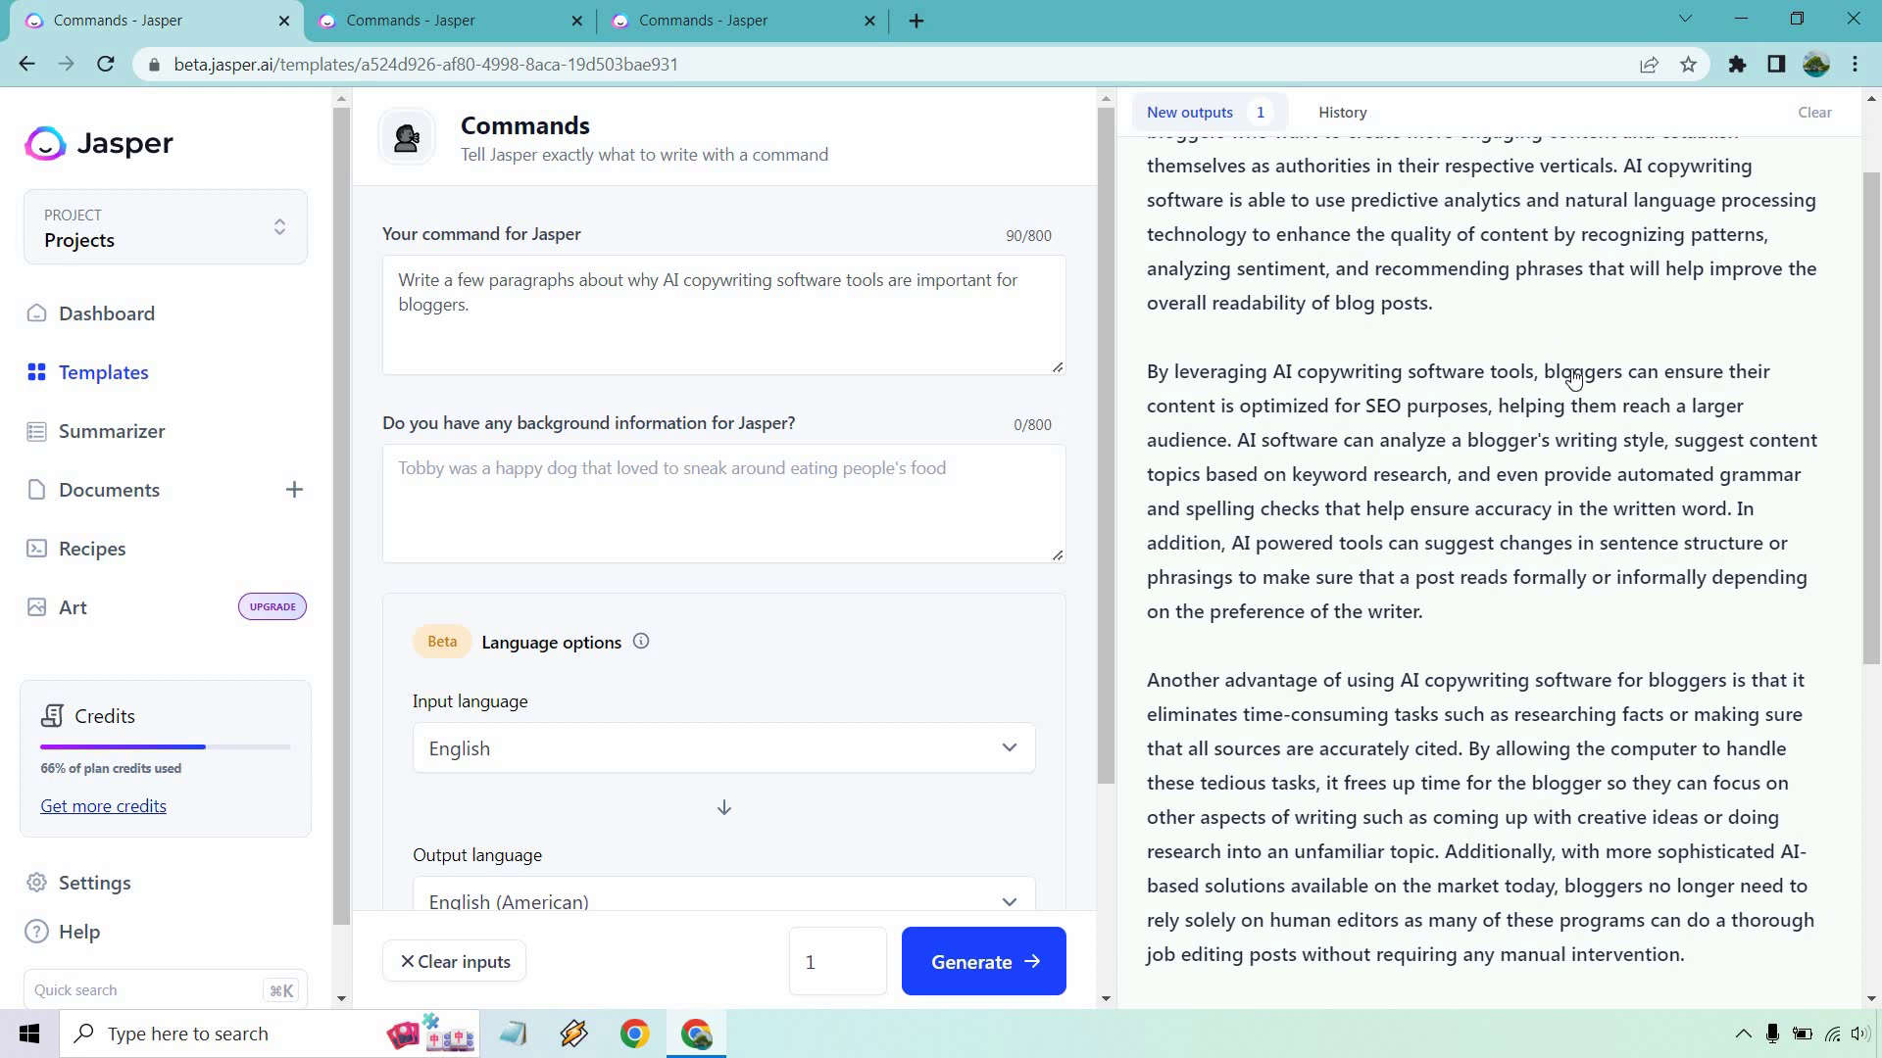
pyautogui.scroll(-1, 1736, 399)
pyautogui.scroll(-1, 1735, 399)
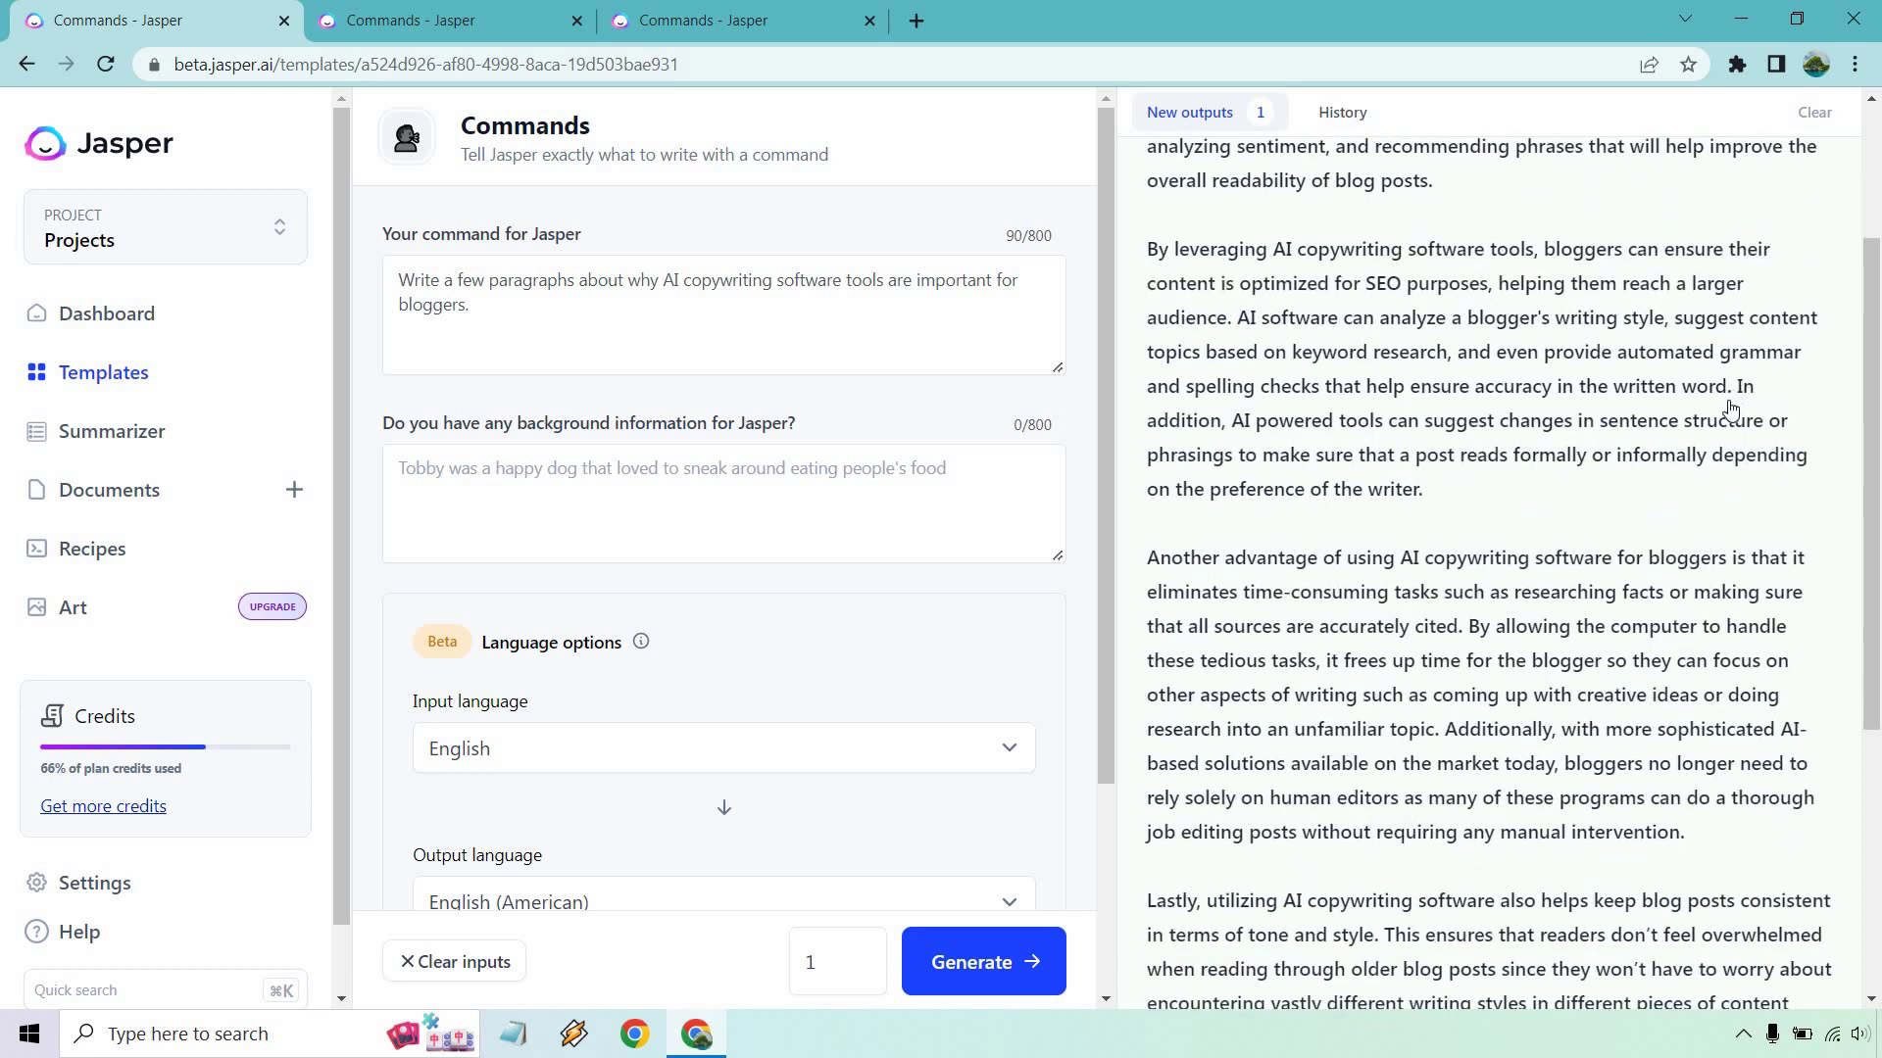
pyautogui.scroll(-4, 1541, 513)
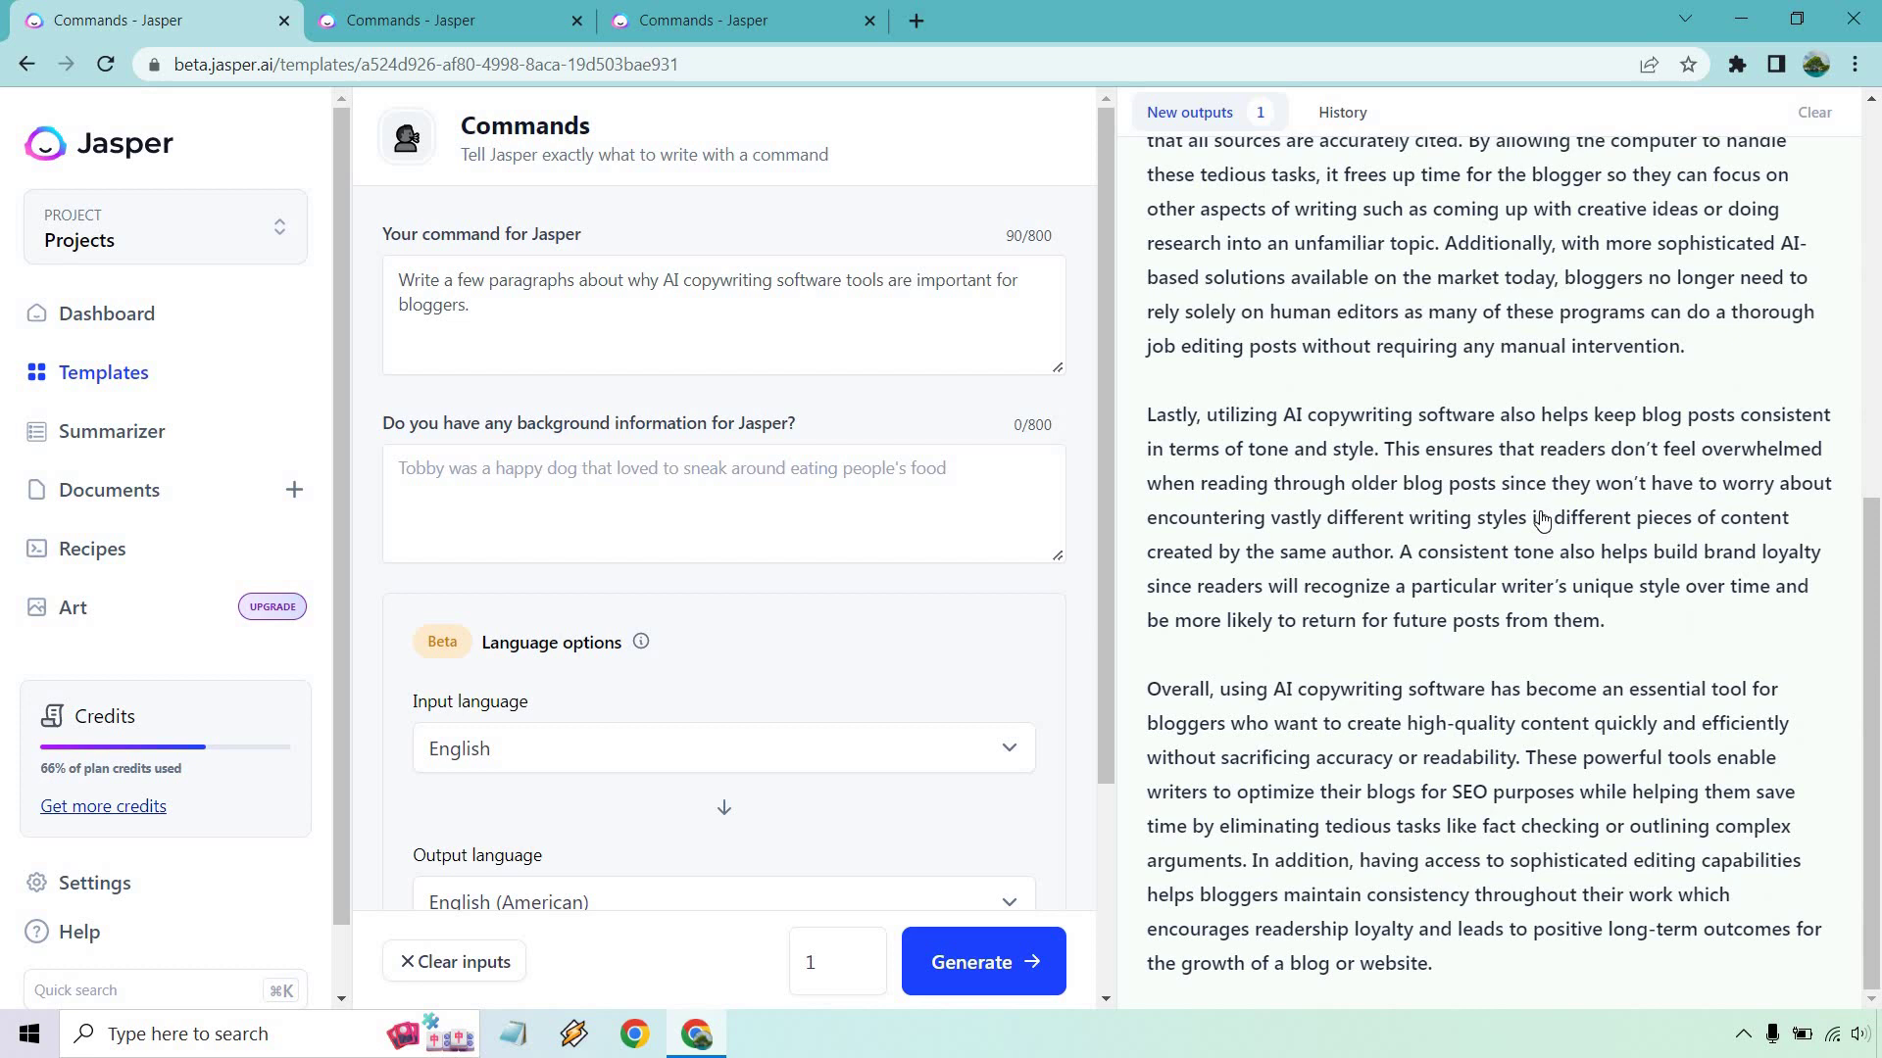
pyautogui.scroll(6, 1551, 534)
pyautogui.scroll(-6, 1559, 556)
pyautogui.scroll(6, 1669, 654)
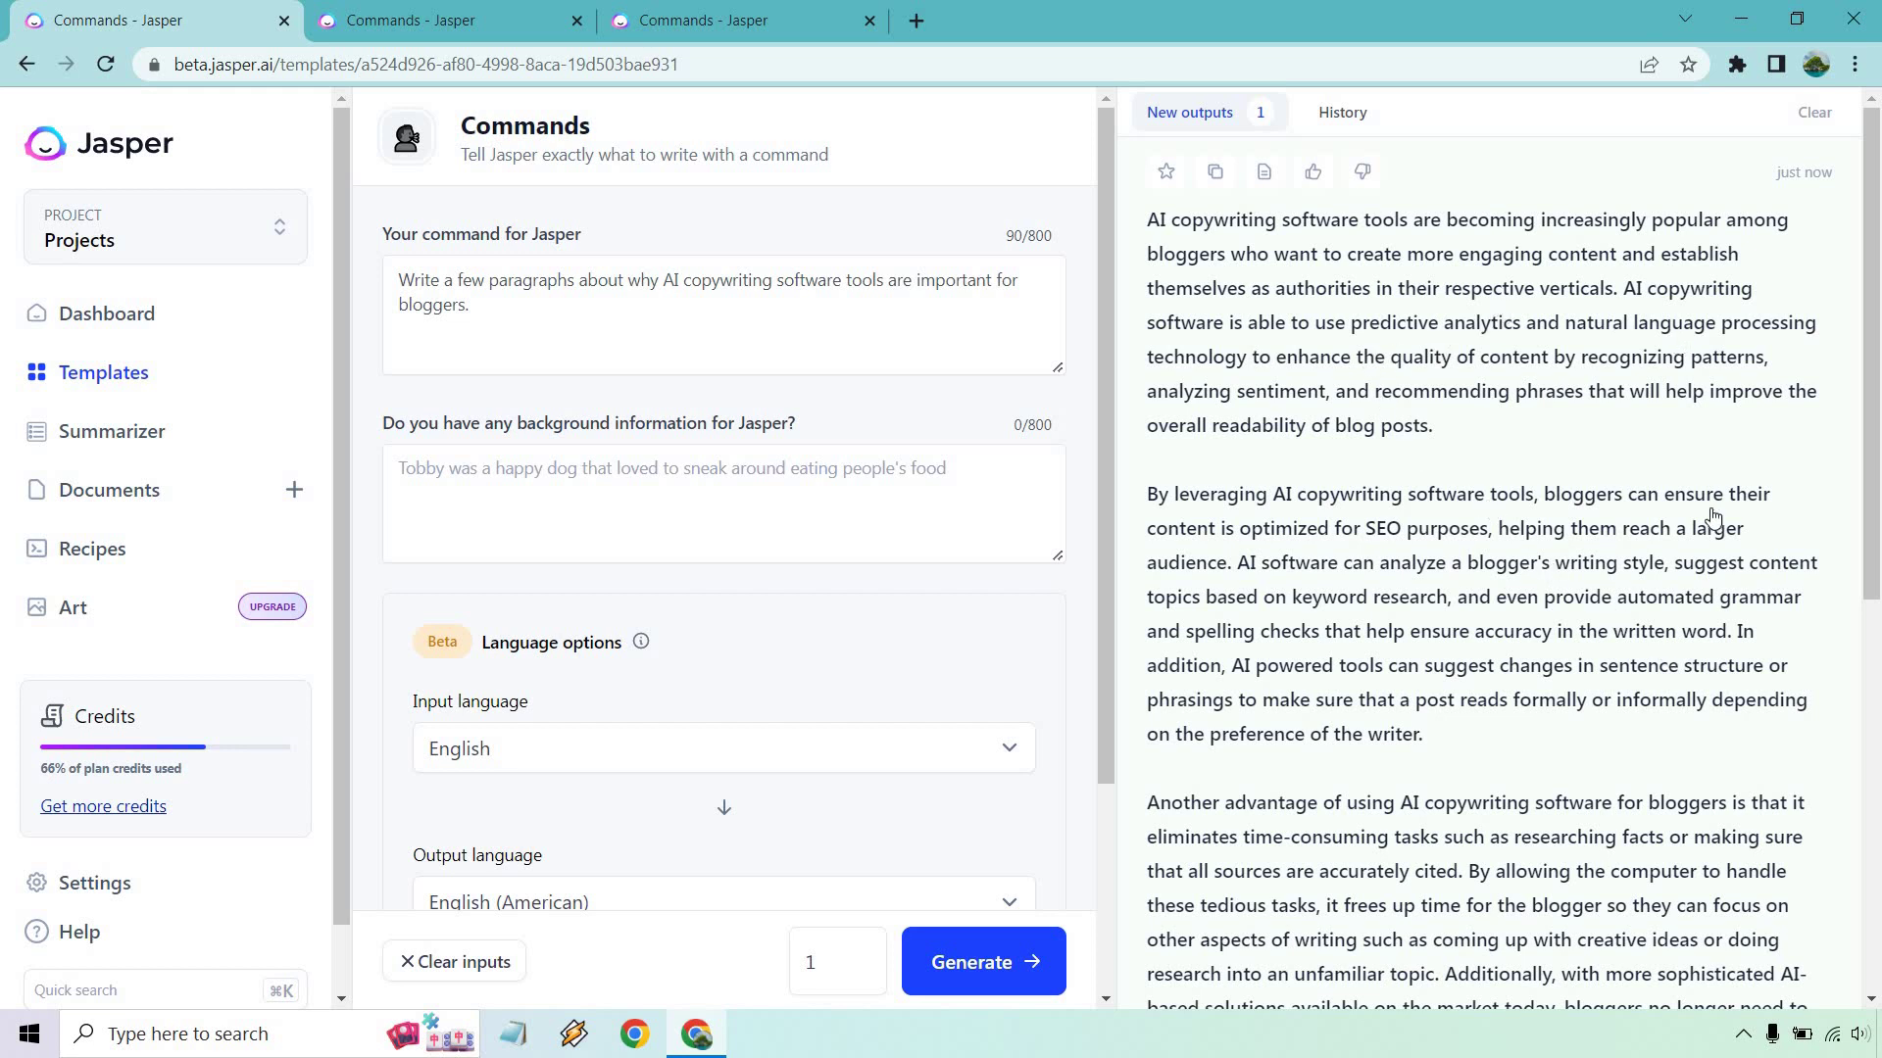
pyautogui.scroll(-6, 1710, 520)
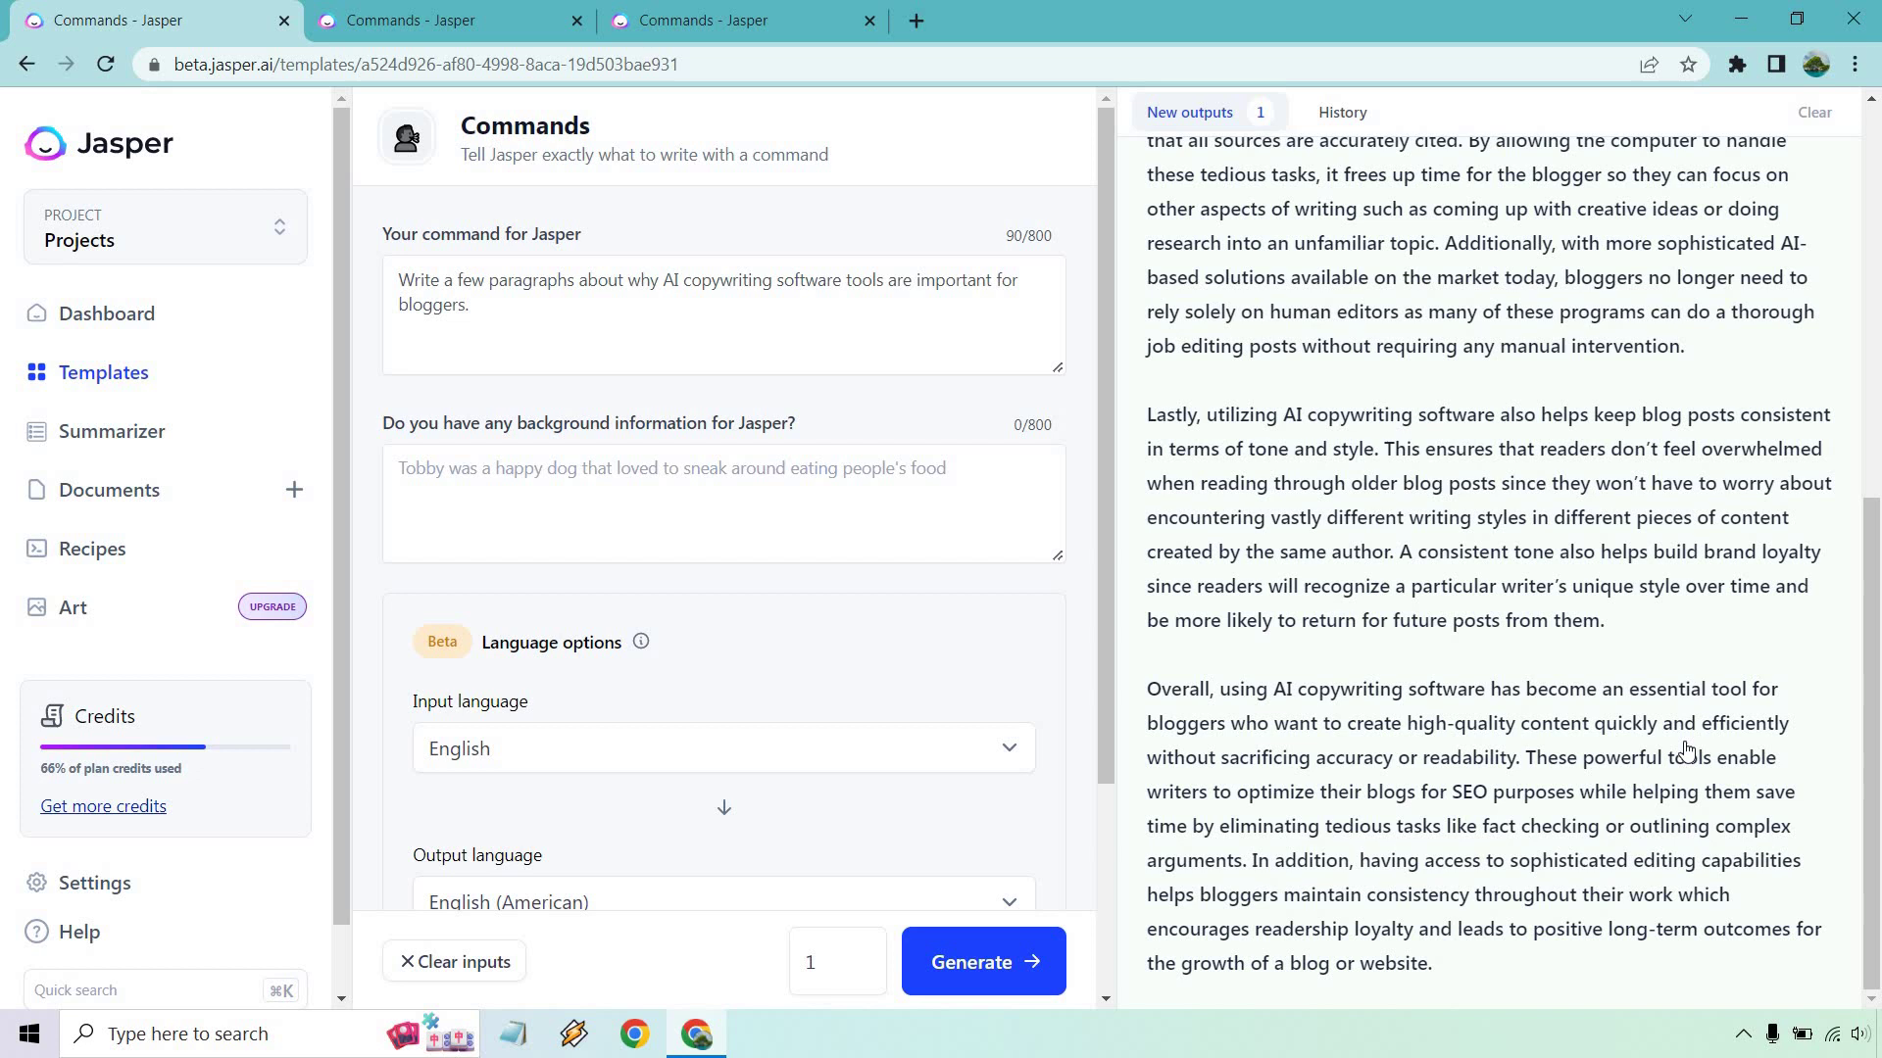
pyautogui.scroll(6, 1694, 749)
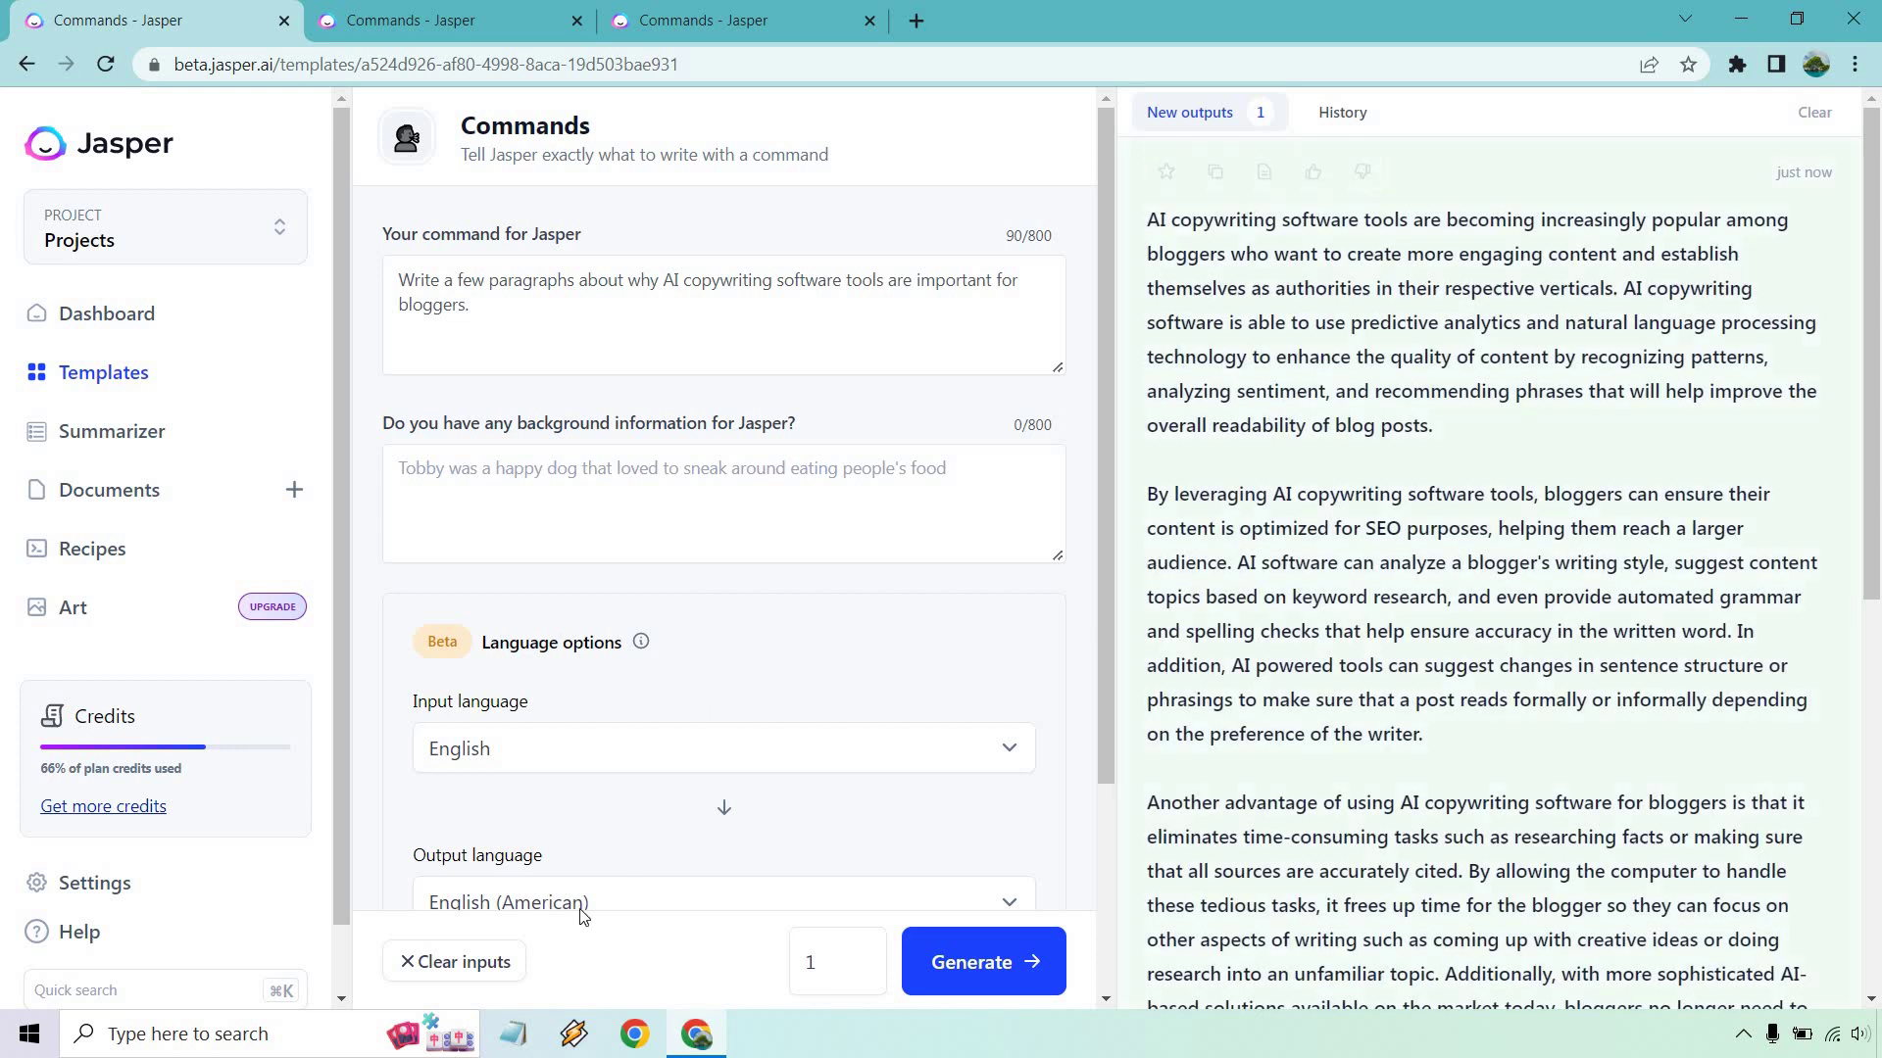
# - Start a Notepad note titled 'What are some of the most challenging sports to play' with intro and golf
pyautogui.click(512, 1033)
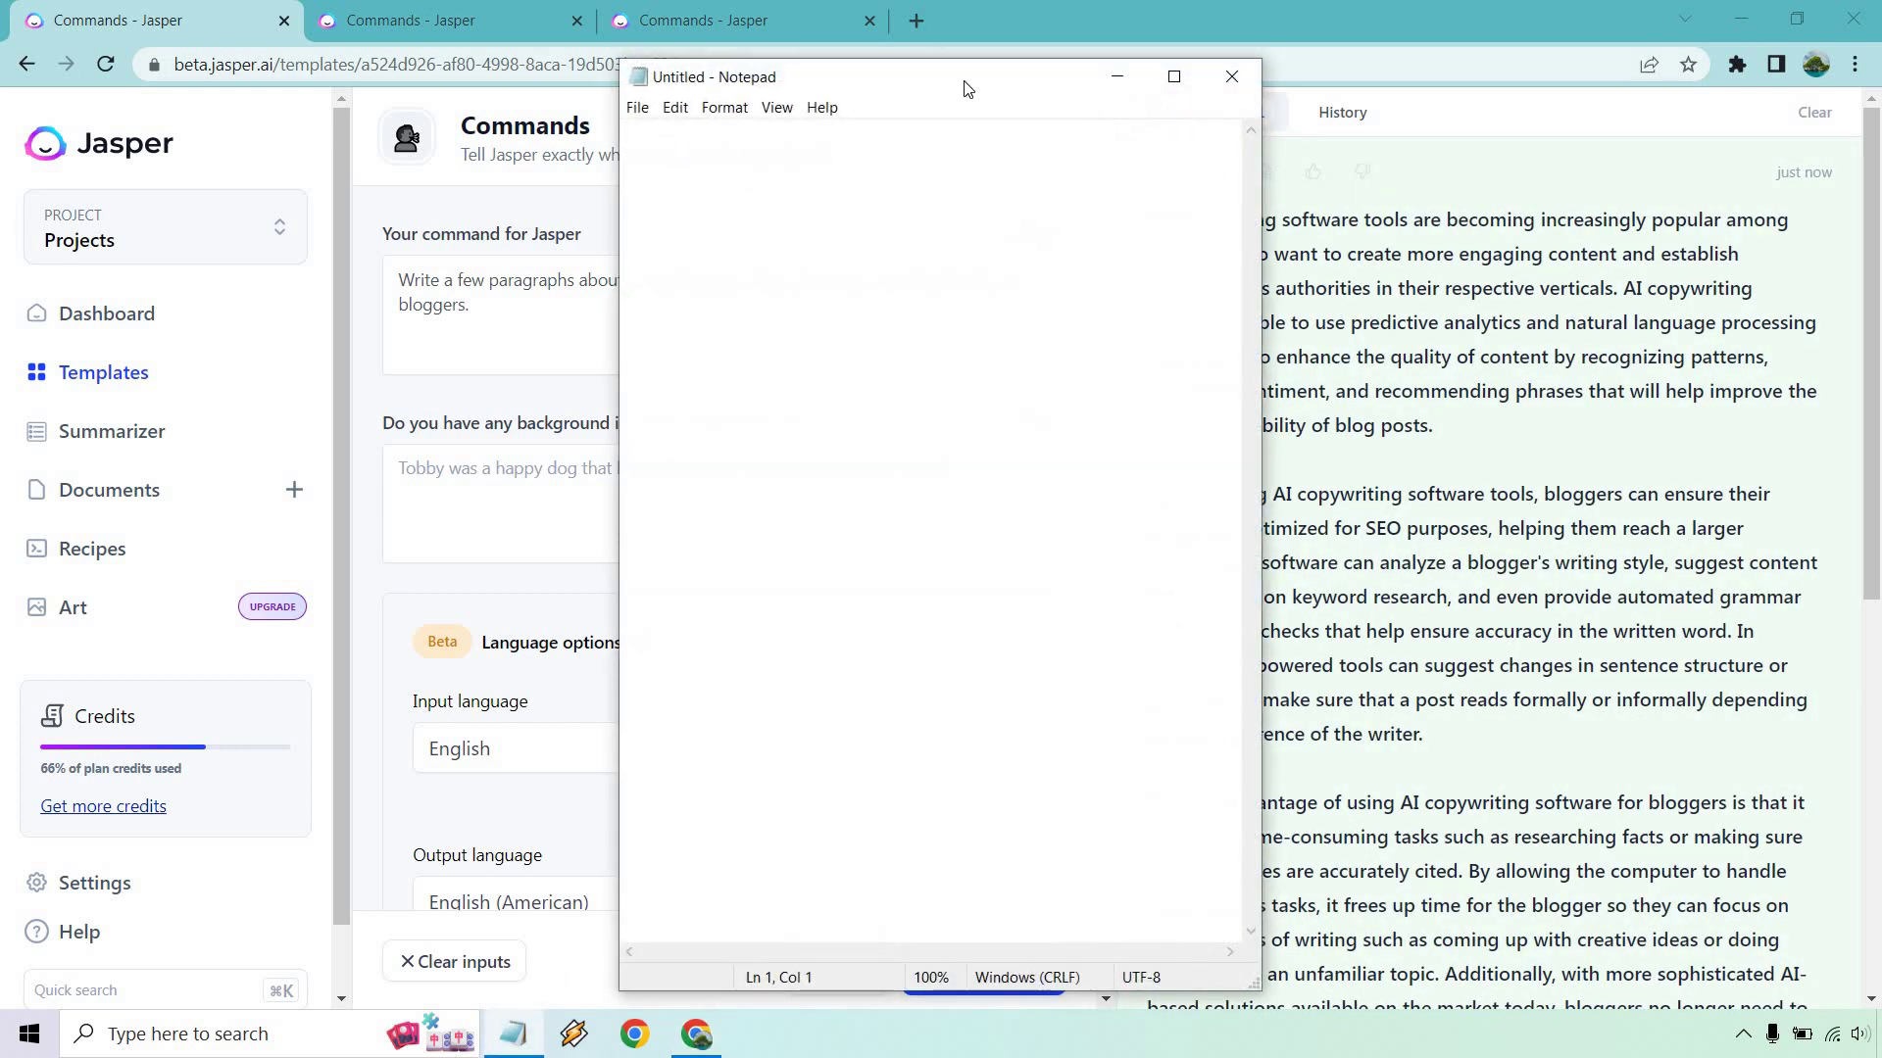
pyautogui.moveTo(963, 85); pyautogui.dragTo(1366, 74)
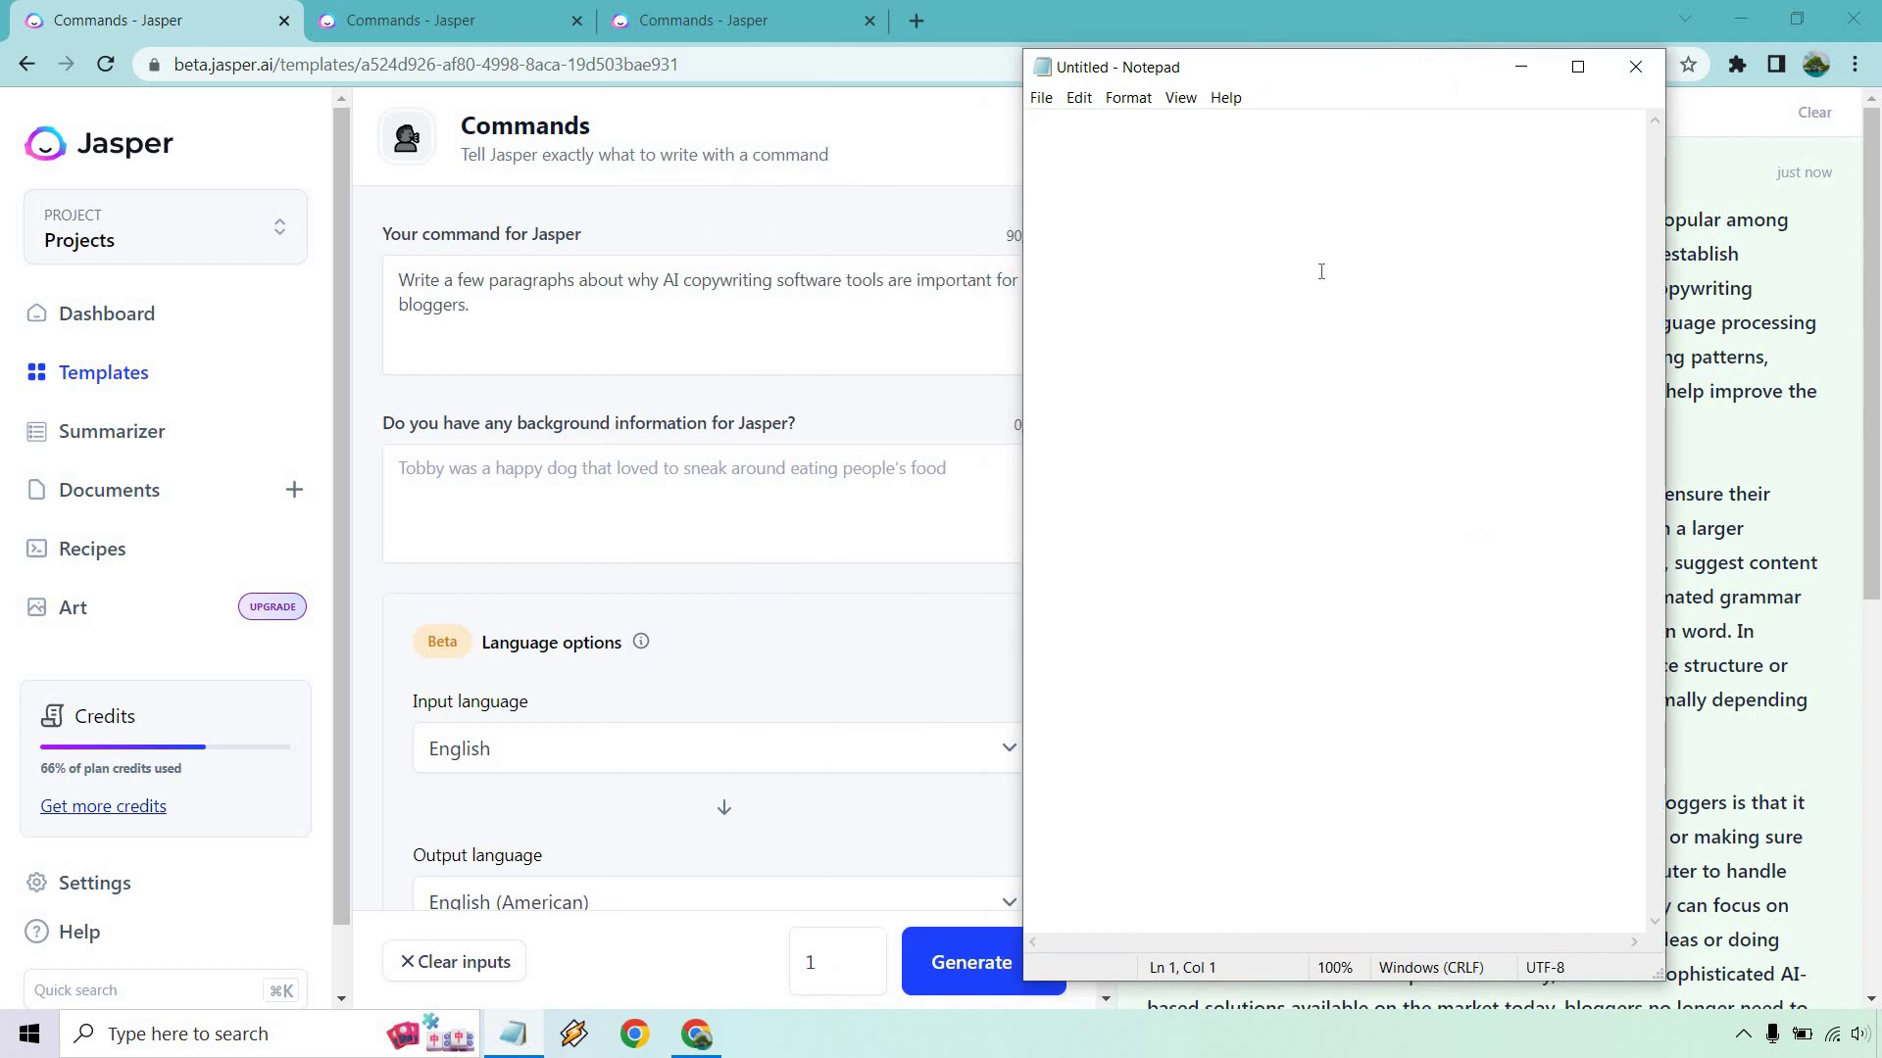
pyautogui.write('What are some of th')
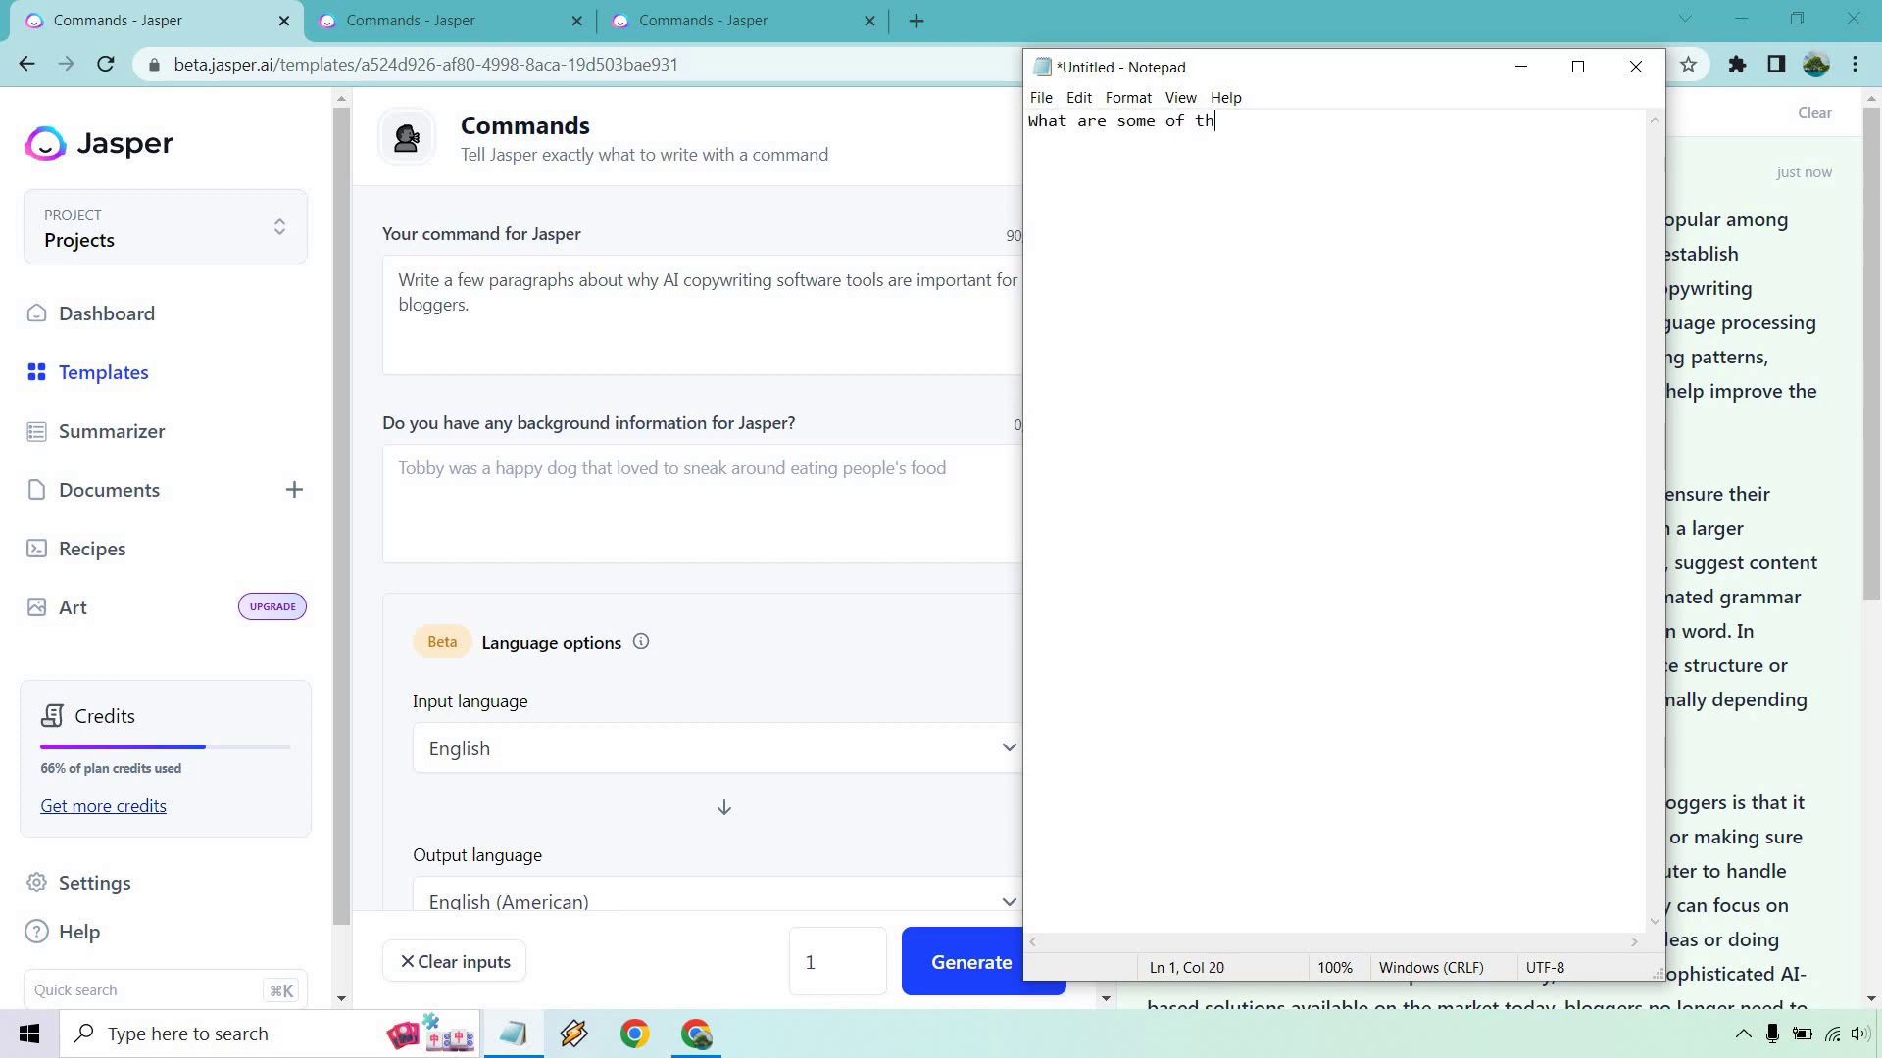
pyautogui.write('e most challenging sports to')
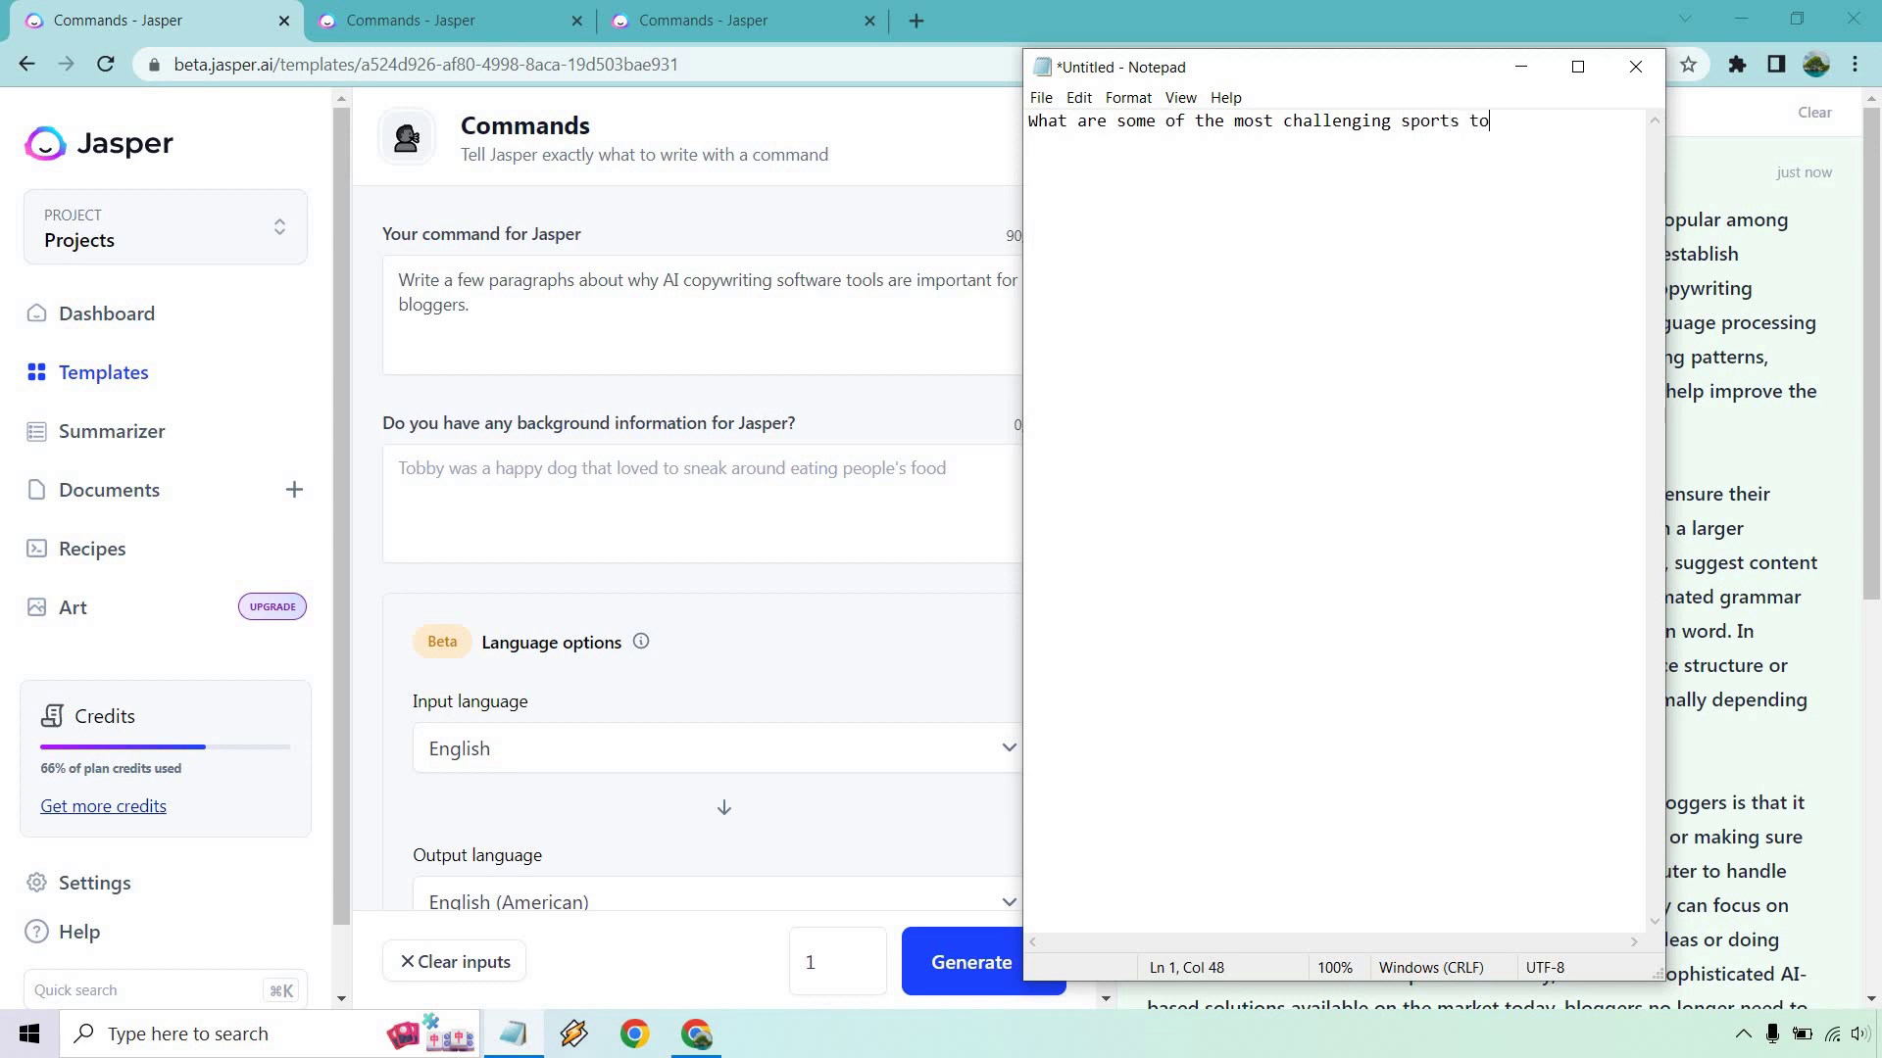
pyautogui.write(' play  intro  ')
pyautogui.write('-golf')
pyautogui.press('Return')
pyautogui.press('Return')
# - Add basketball, football and swimming to the outline, then minimize Notepad
pyautogui.write('-basketball')
pyautogui.press('Return')
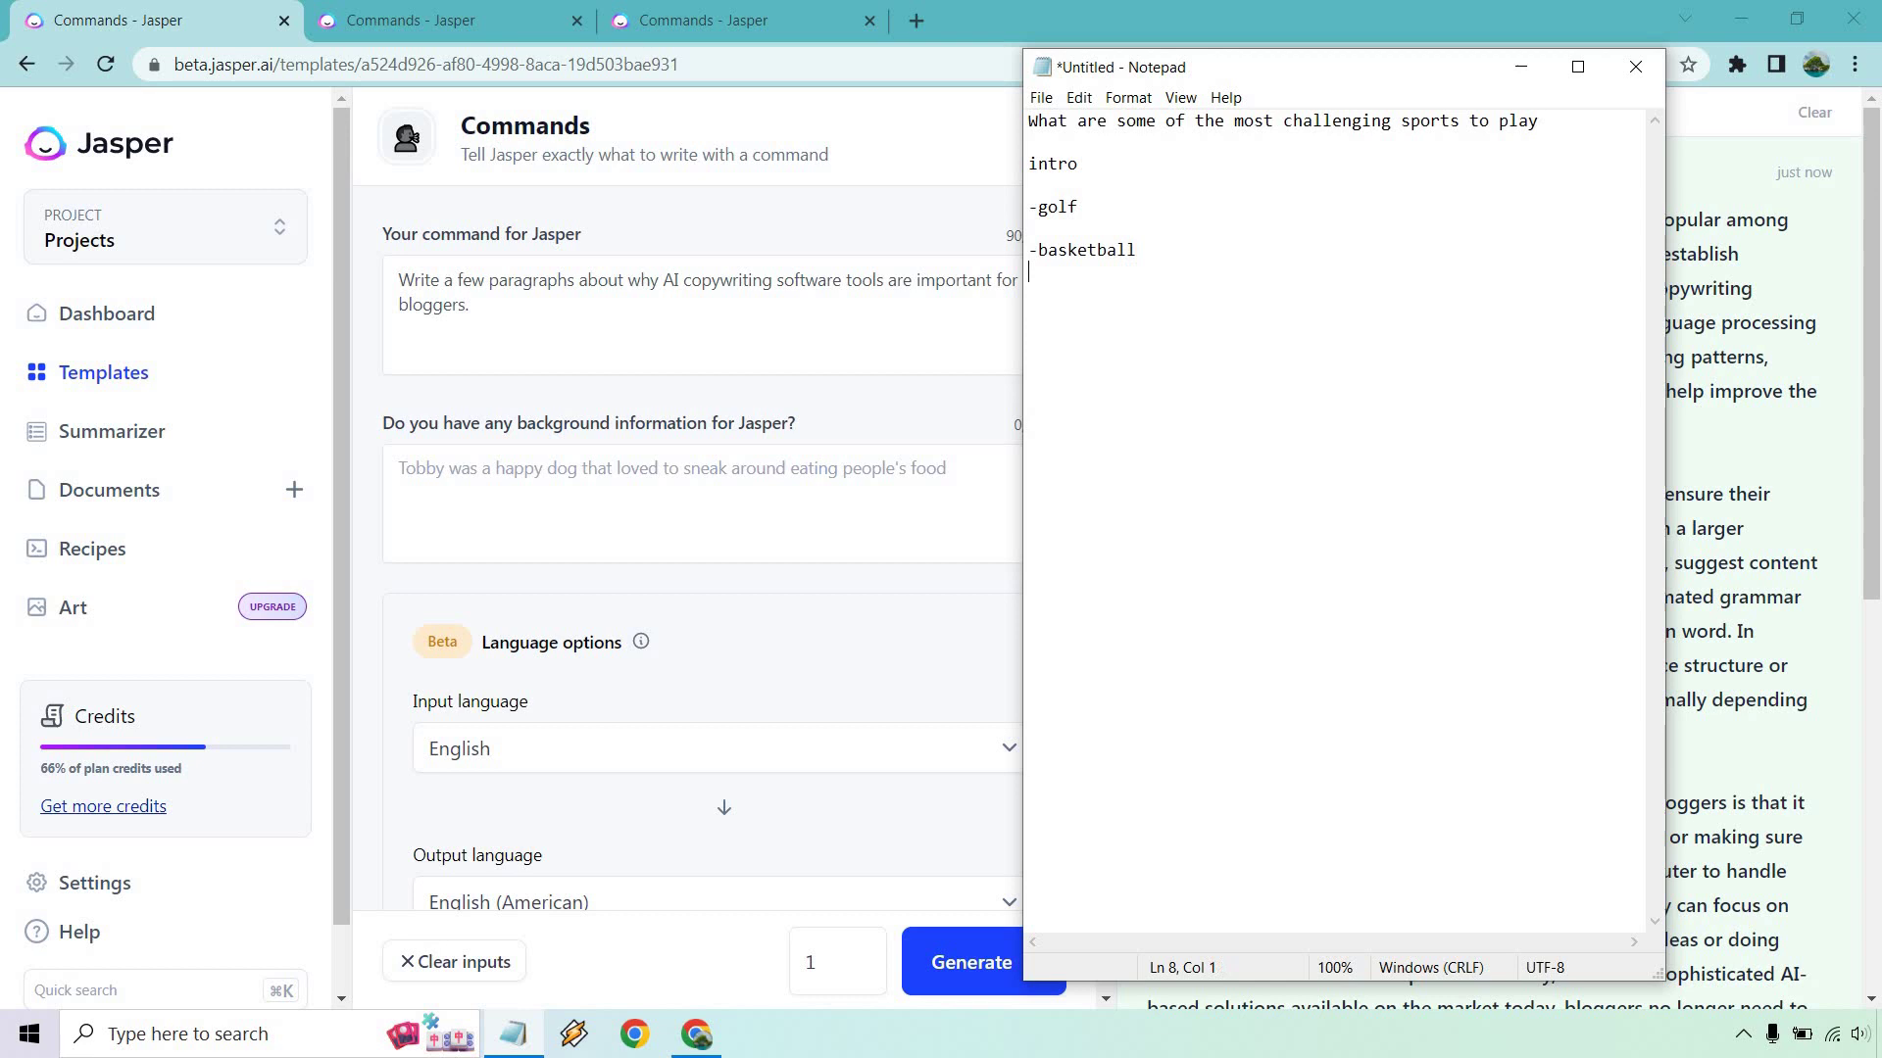
pyautogui.press('Return')
pyautogui.write('-football')
pyautogui.press('Return')
pyautogui.press('Return')
pyautogui.write('-swimming')
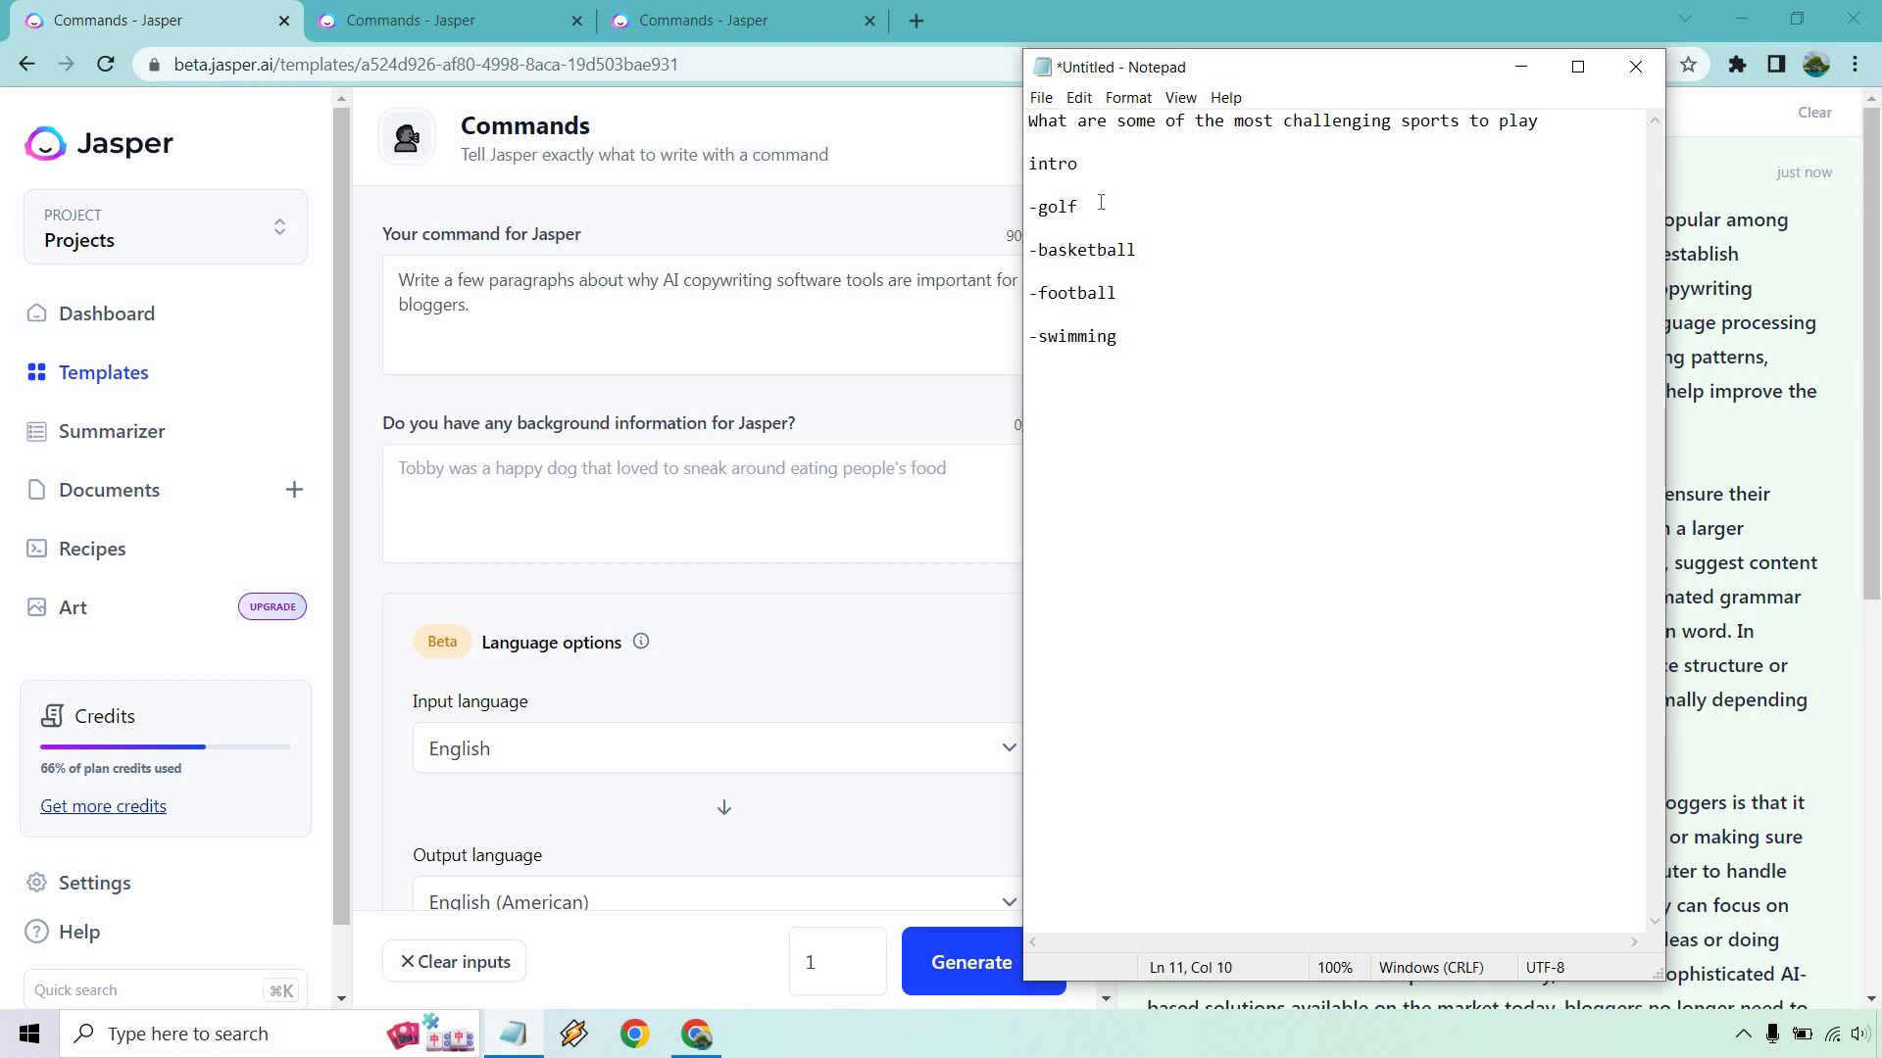
pyautogui.moveTo(1079, 207)
pyautogui.mouseDown()
pyautogui.moveTo(1029, 206)
pyautogui.moveTo(1046, 203)
pyautogui.mouseUp()
pyautogui.click(1194, 272)
pyautogui.click(1519, 68)
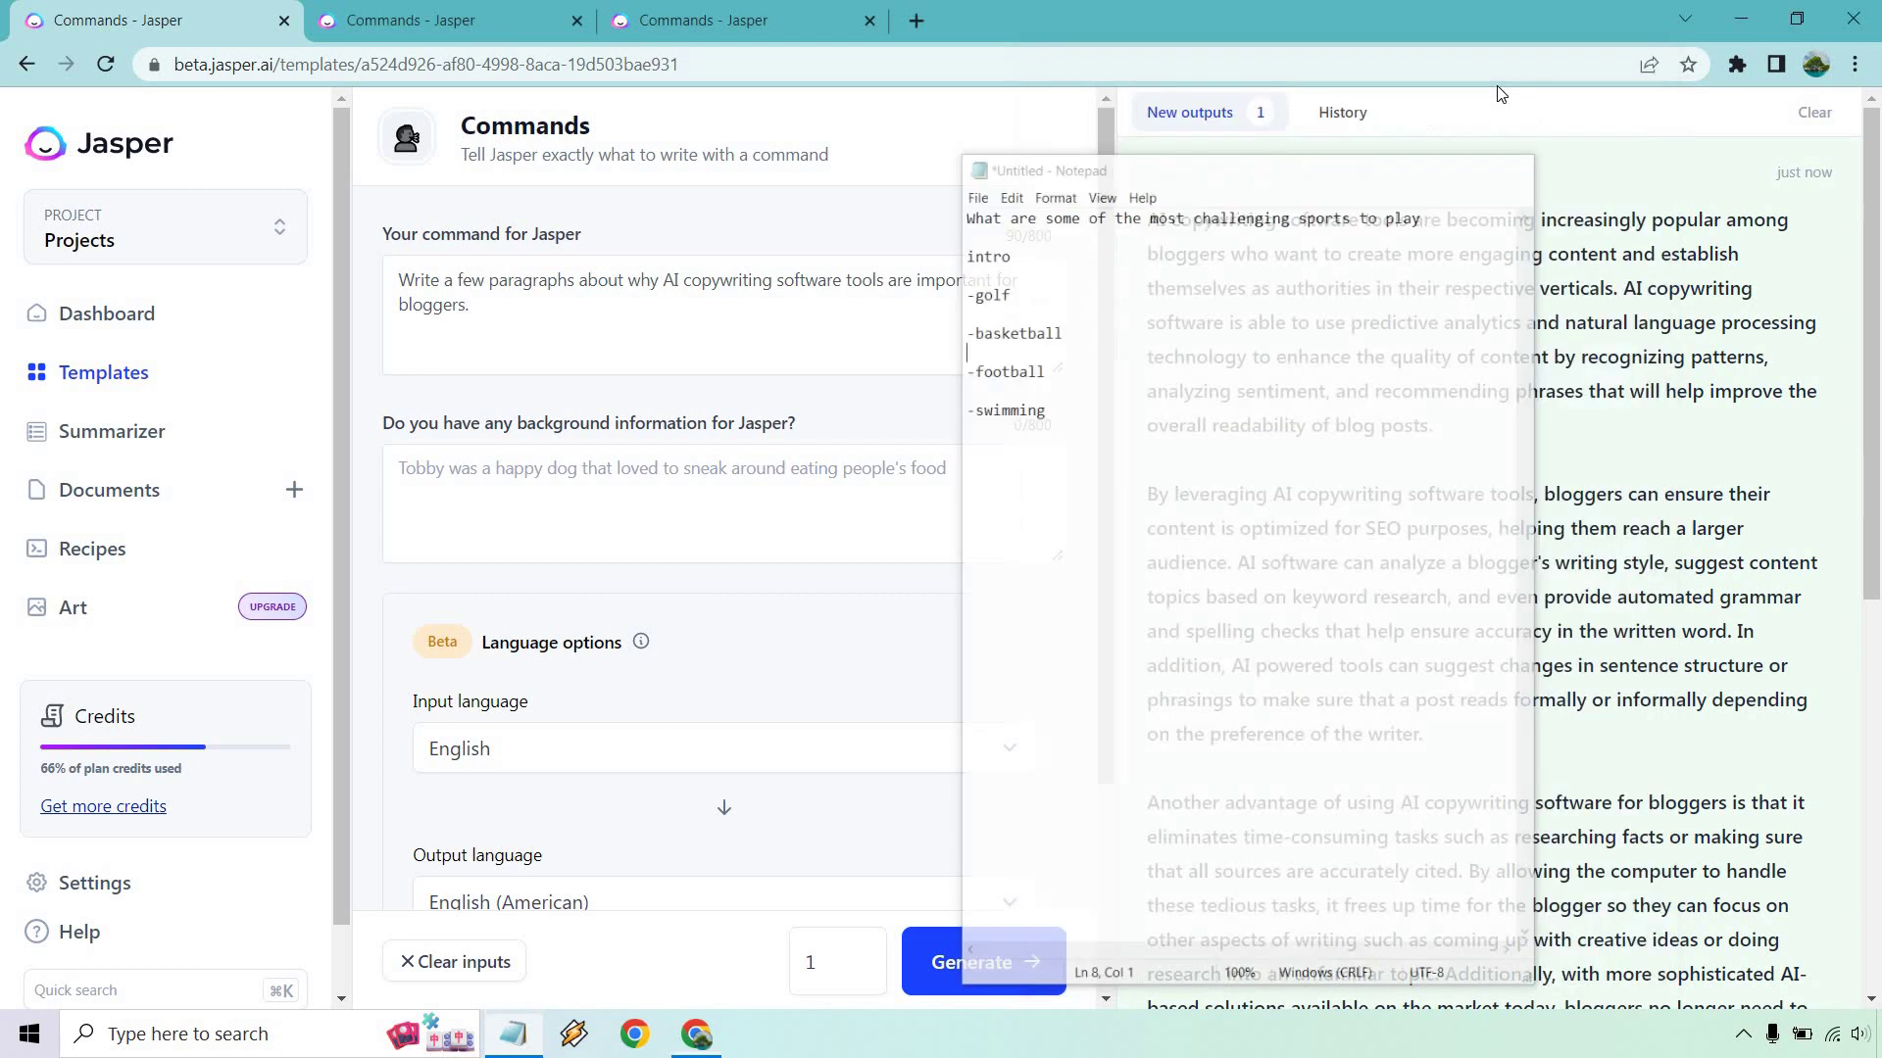
# - Clear the outputs and generate from 'Write a few paragraphs about why golf is such a challenging sport to master.'
pyautogui.click(1813, 113)
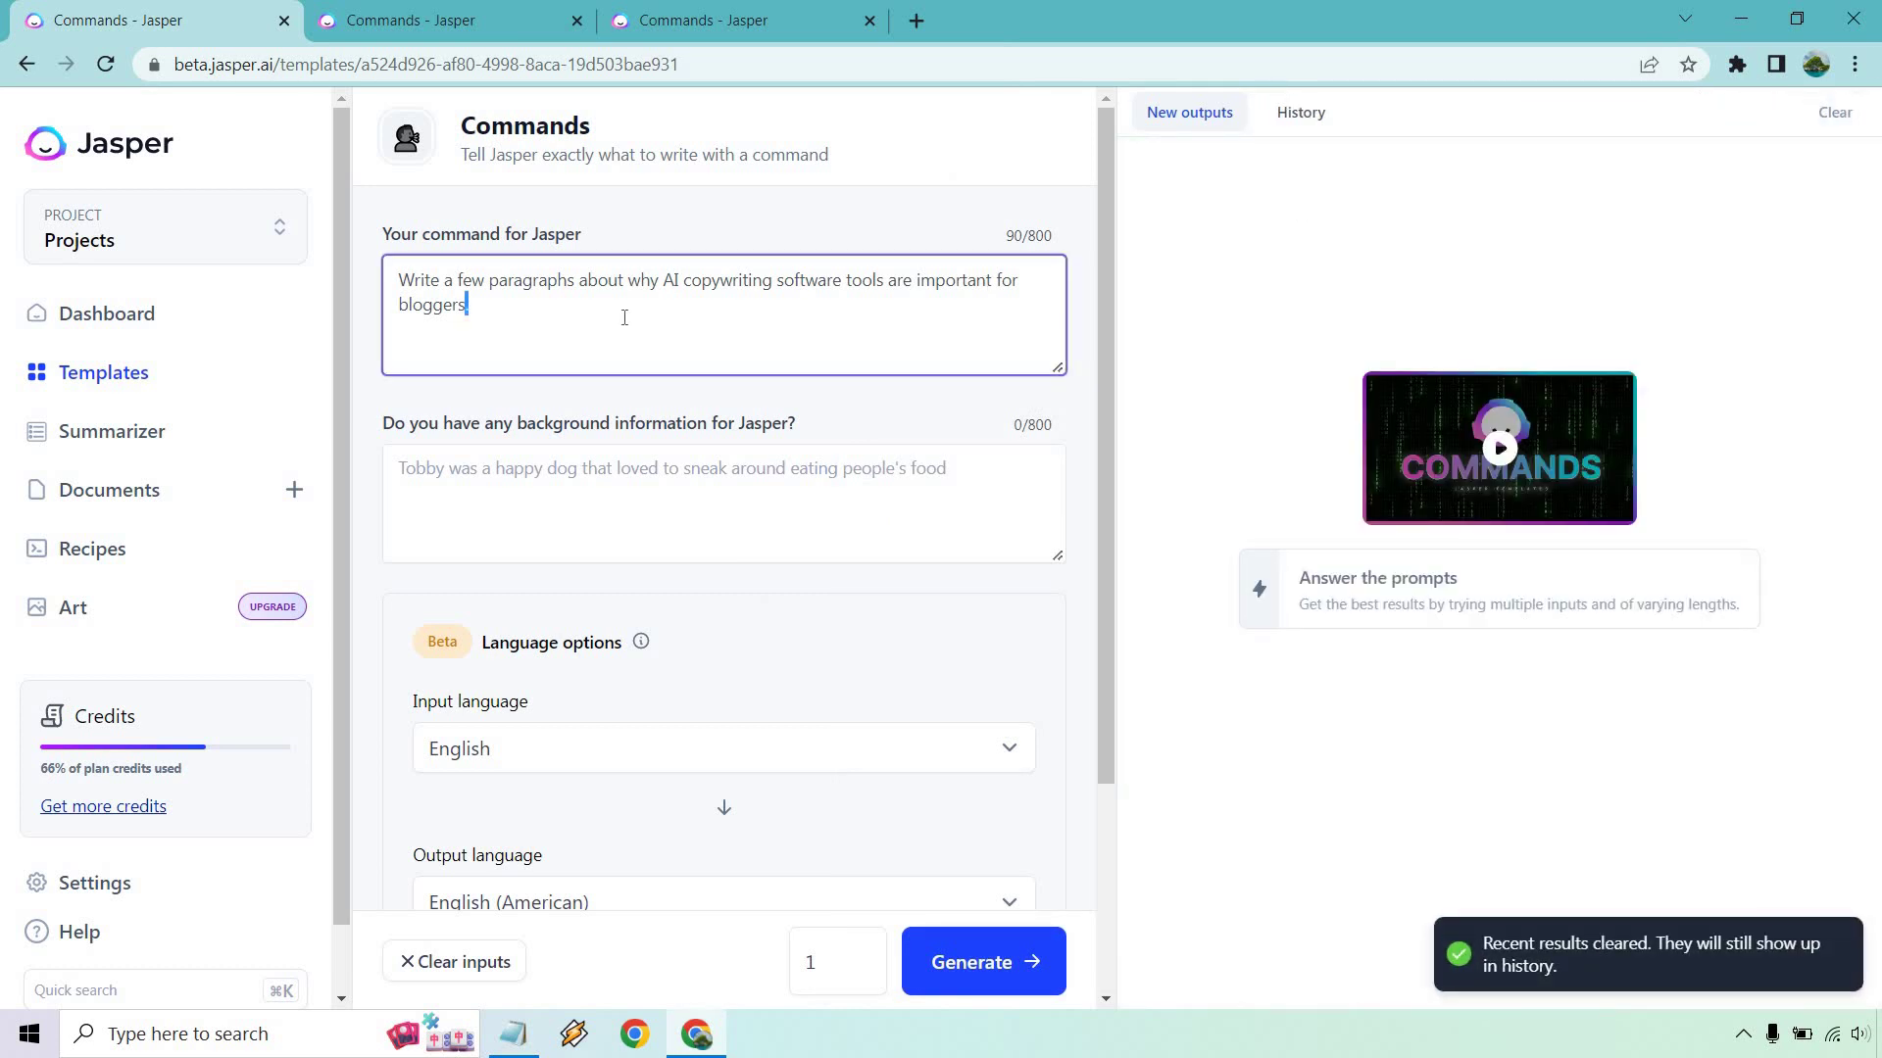
pyautogui.hotkey('ctrl', 'a')
pyautogui.write('Why ')
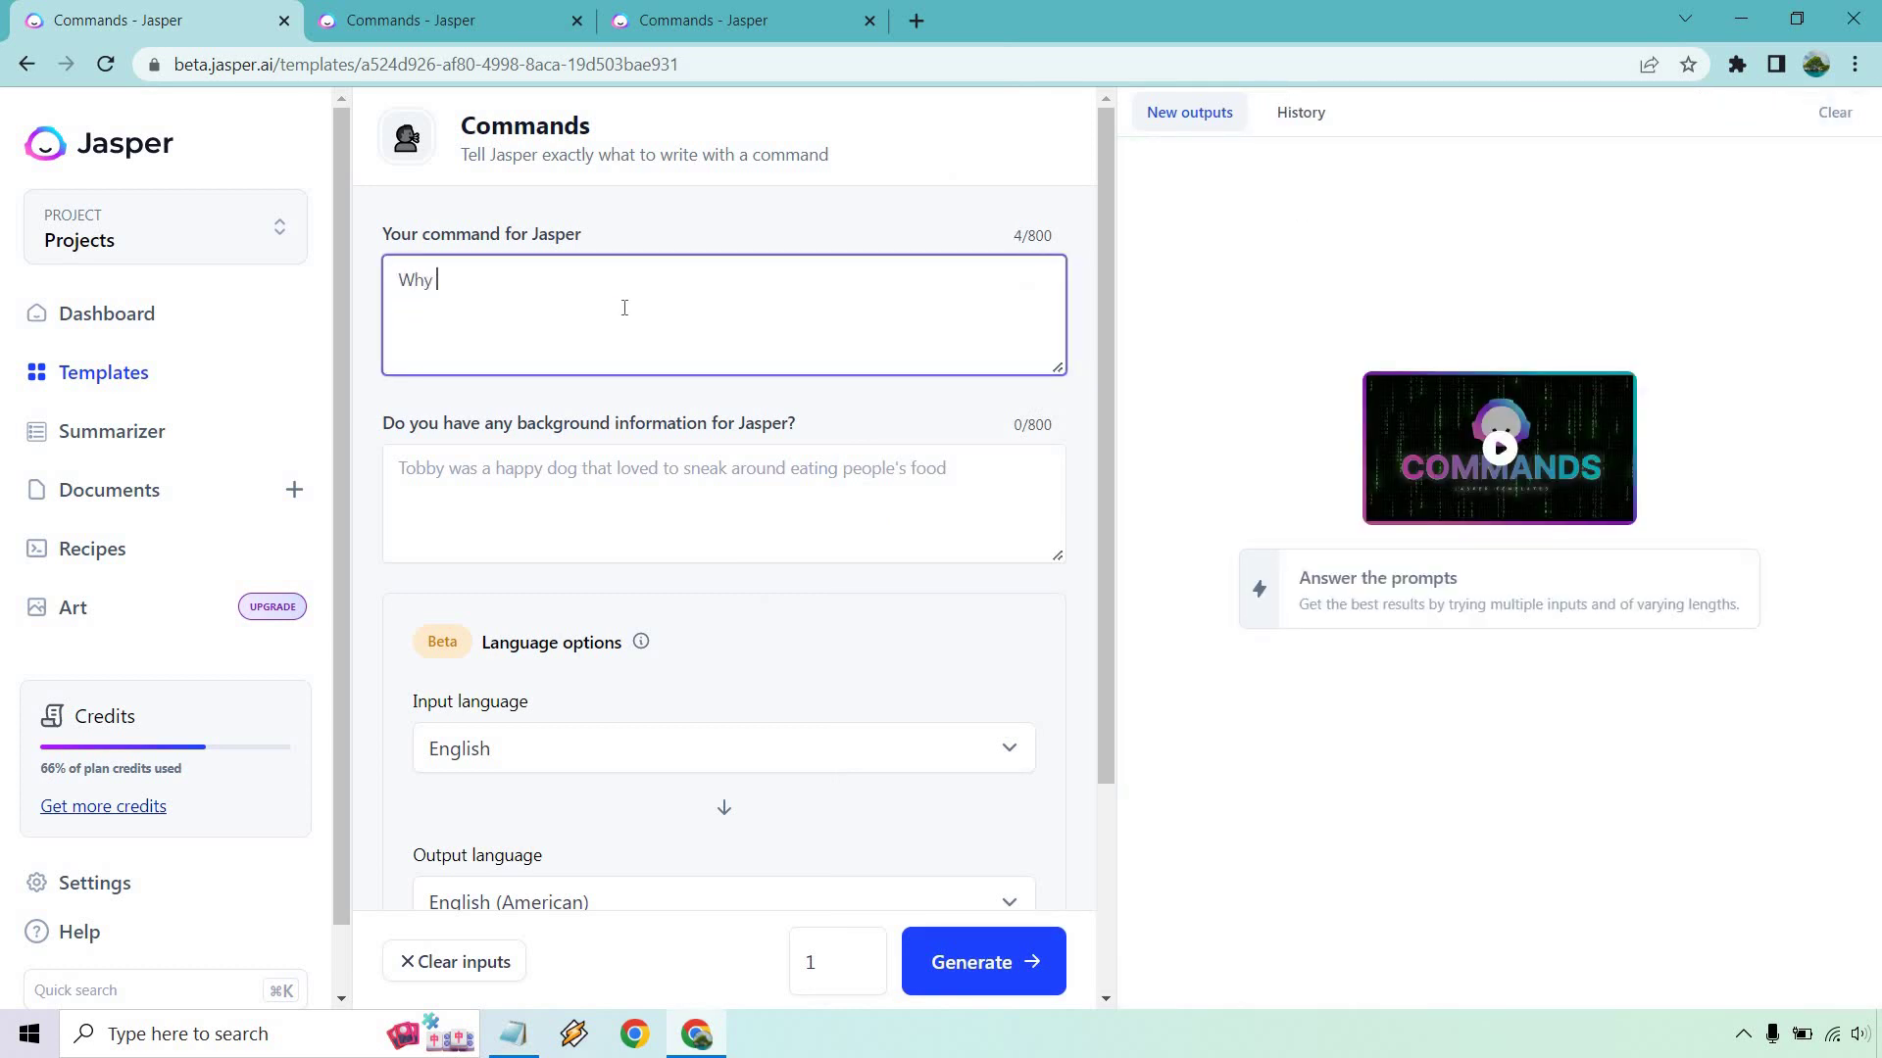
pyautogui.write('is')
pyautogui.press('BackSpace')
pyautogui.press('BackSpace')
pyautogui.press('BackSpace')
pyautogui.press('BackSpace')
pyautogui.press('BackSpace')
pyautogui.write('rite a few paragraphs about why go')
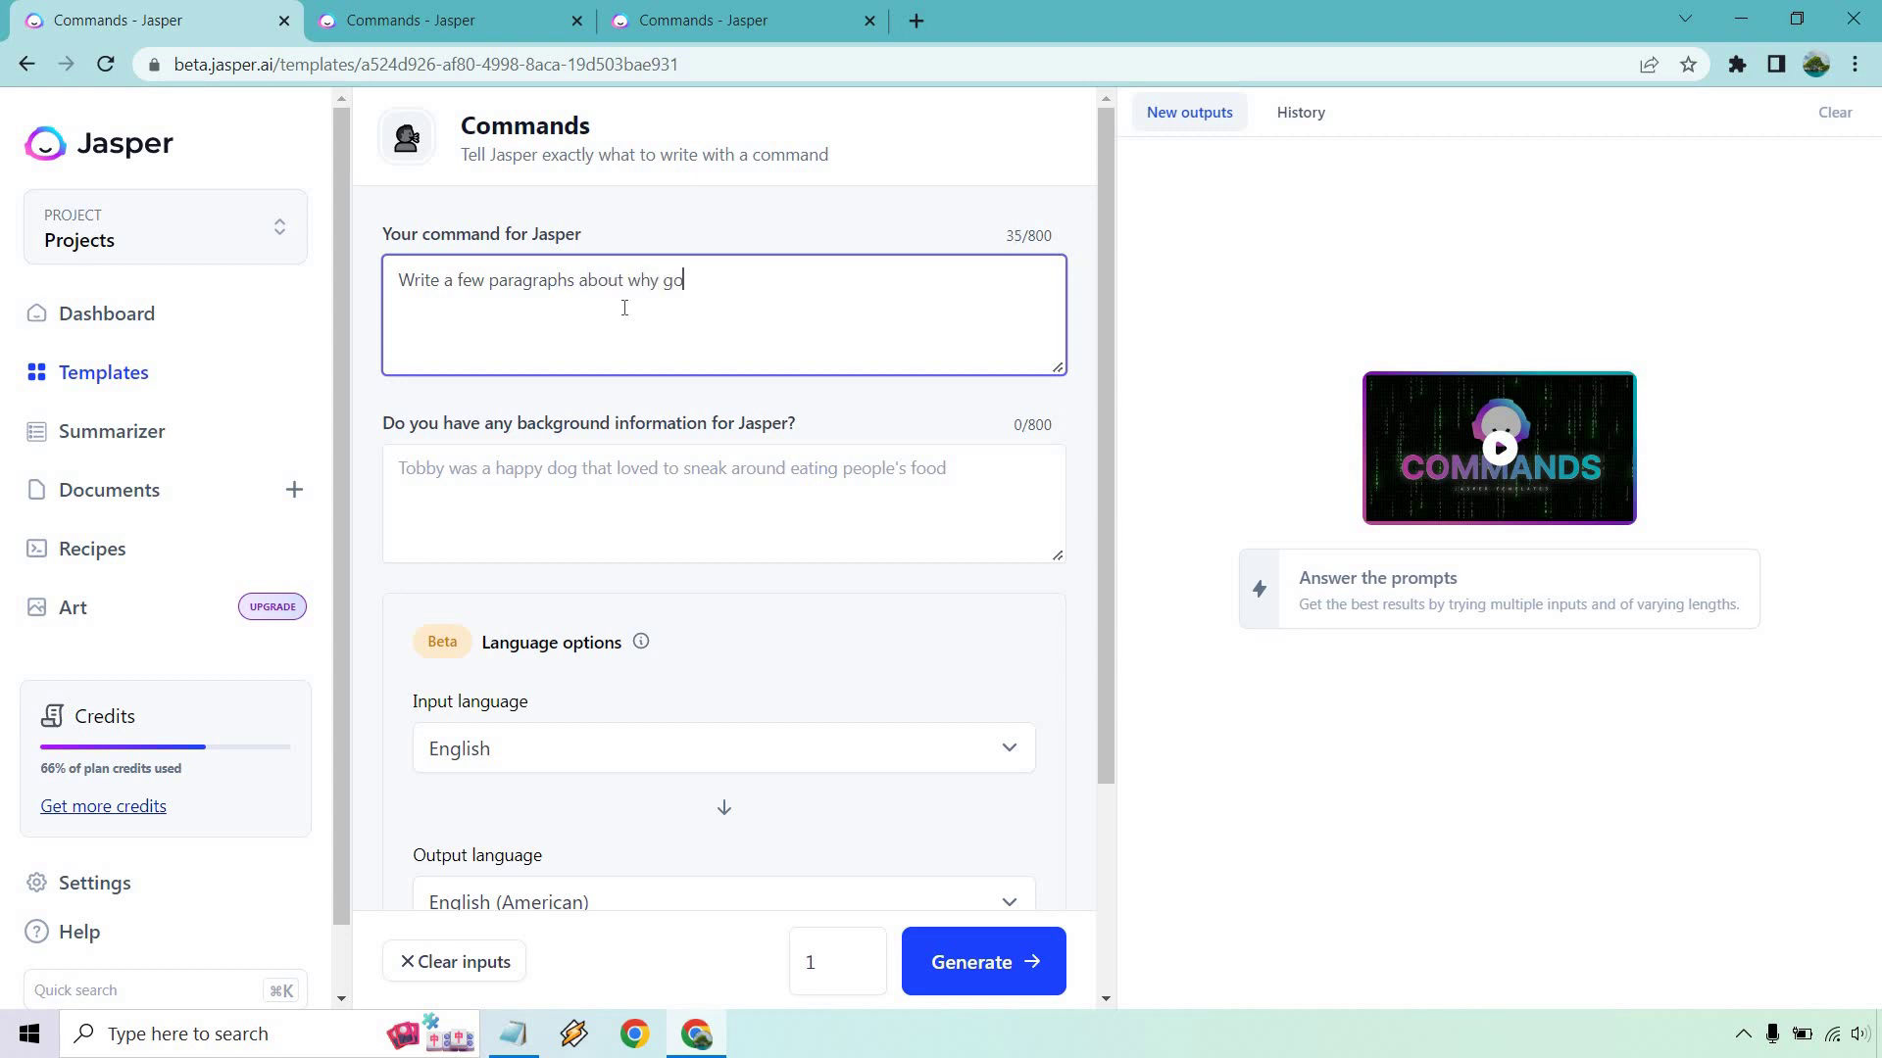
pyautogui.write('lf is such a challenging sport to mas')
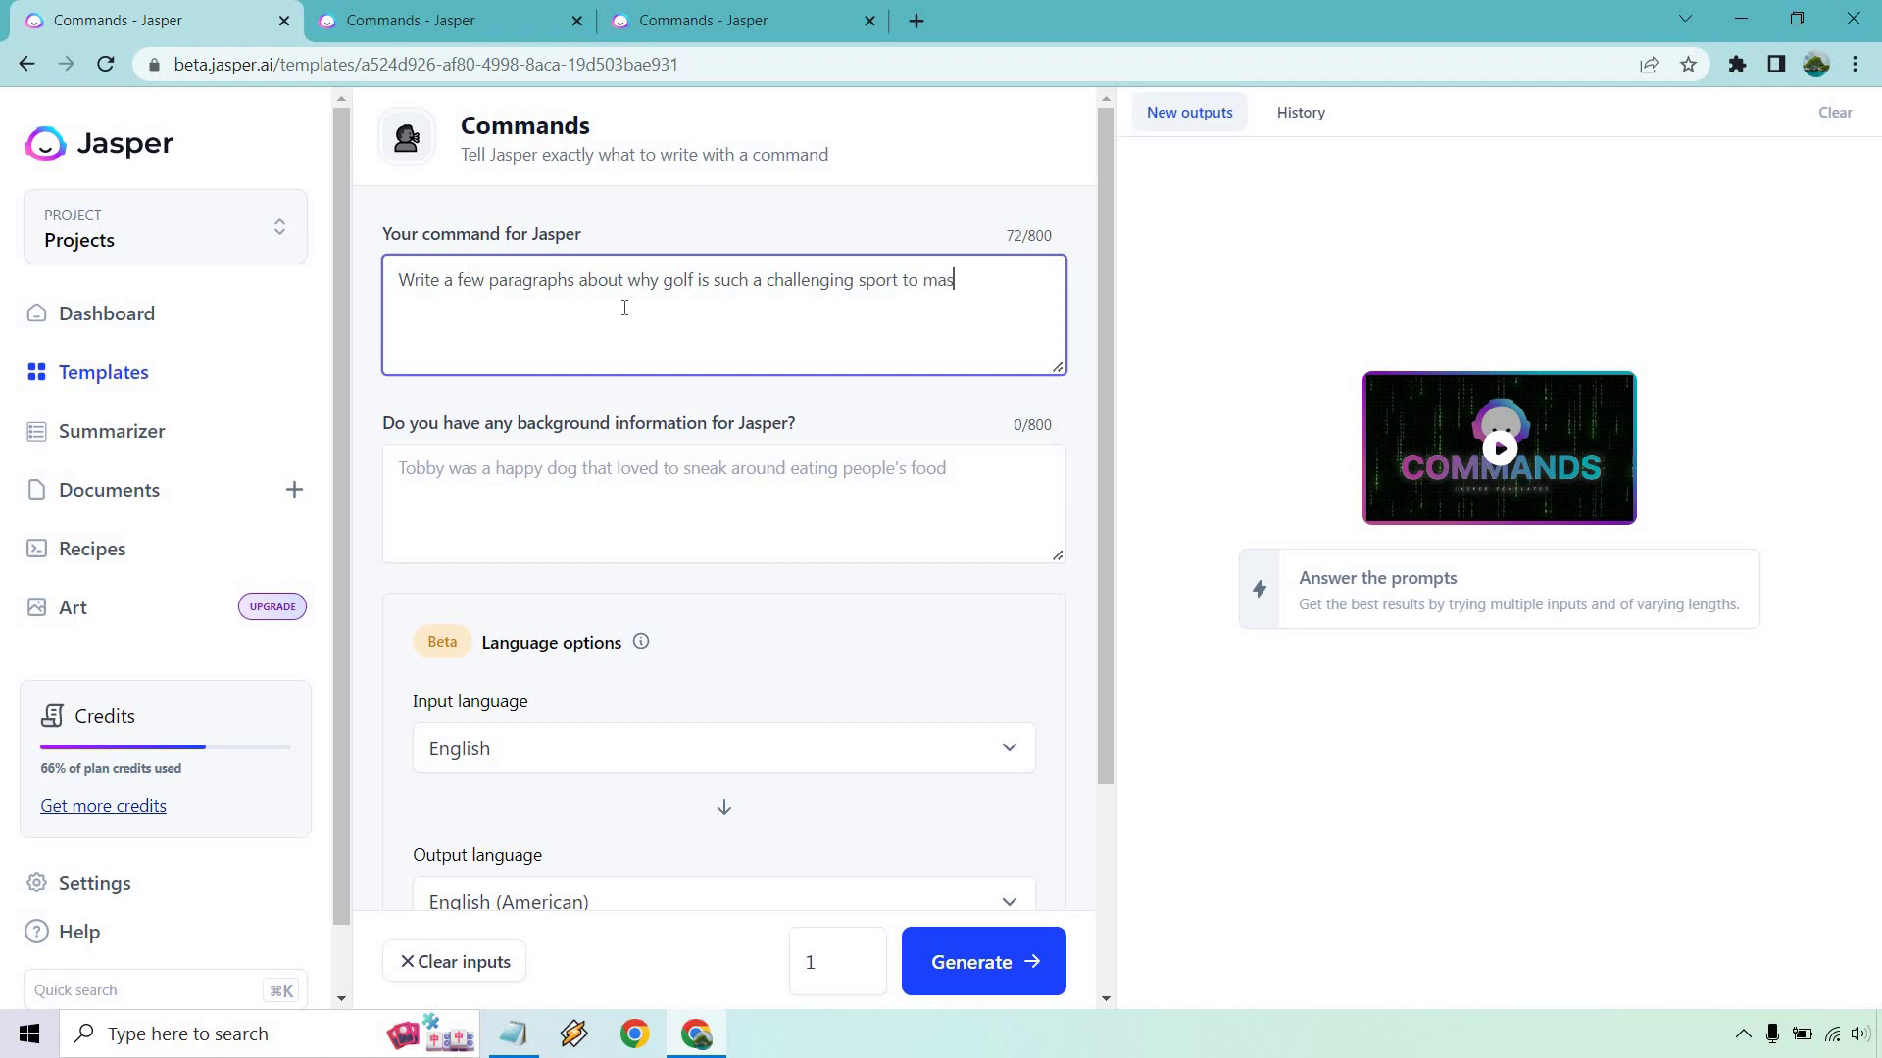
pyautogui.write('ter.')
pyautogui.click(748, 210)
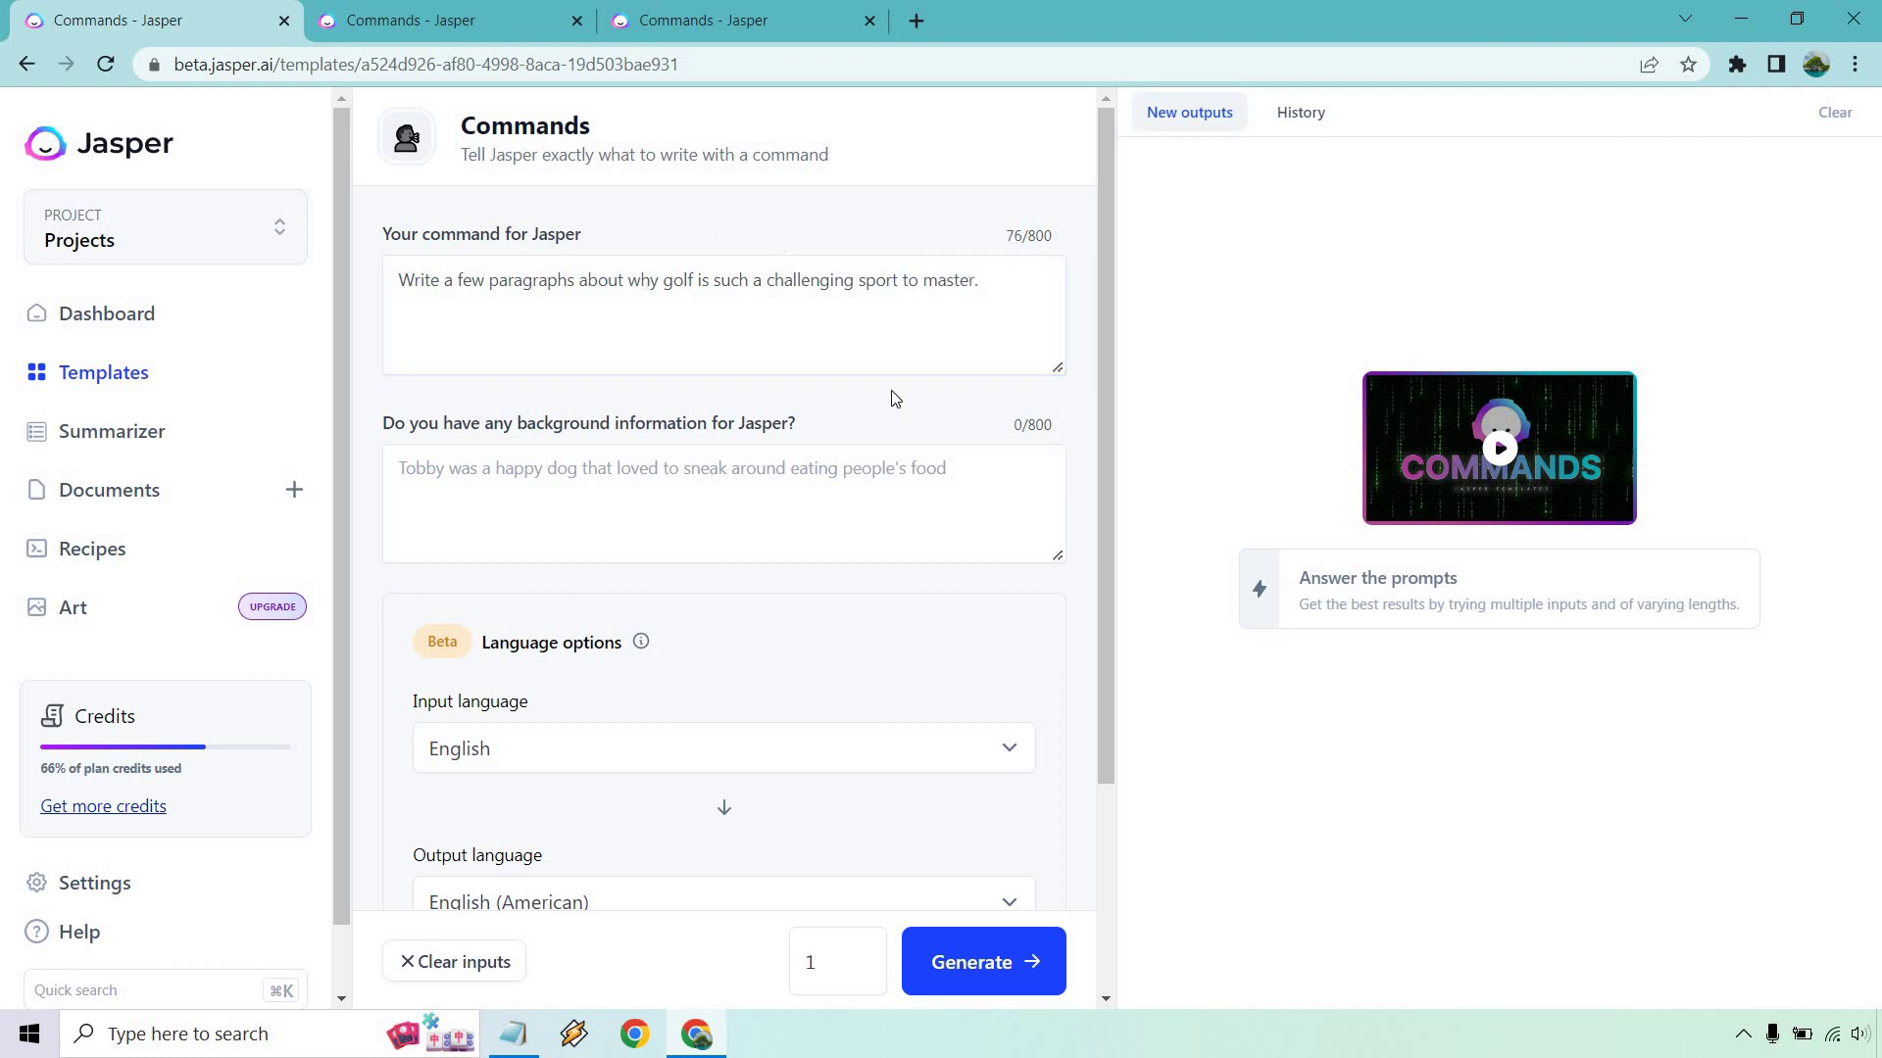
pyautogui.click(987, 953)
pyautogui.click(571, 23)
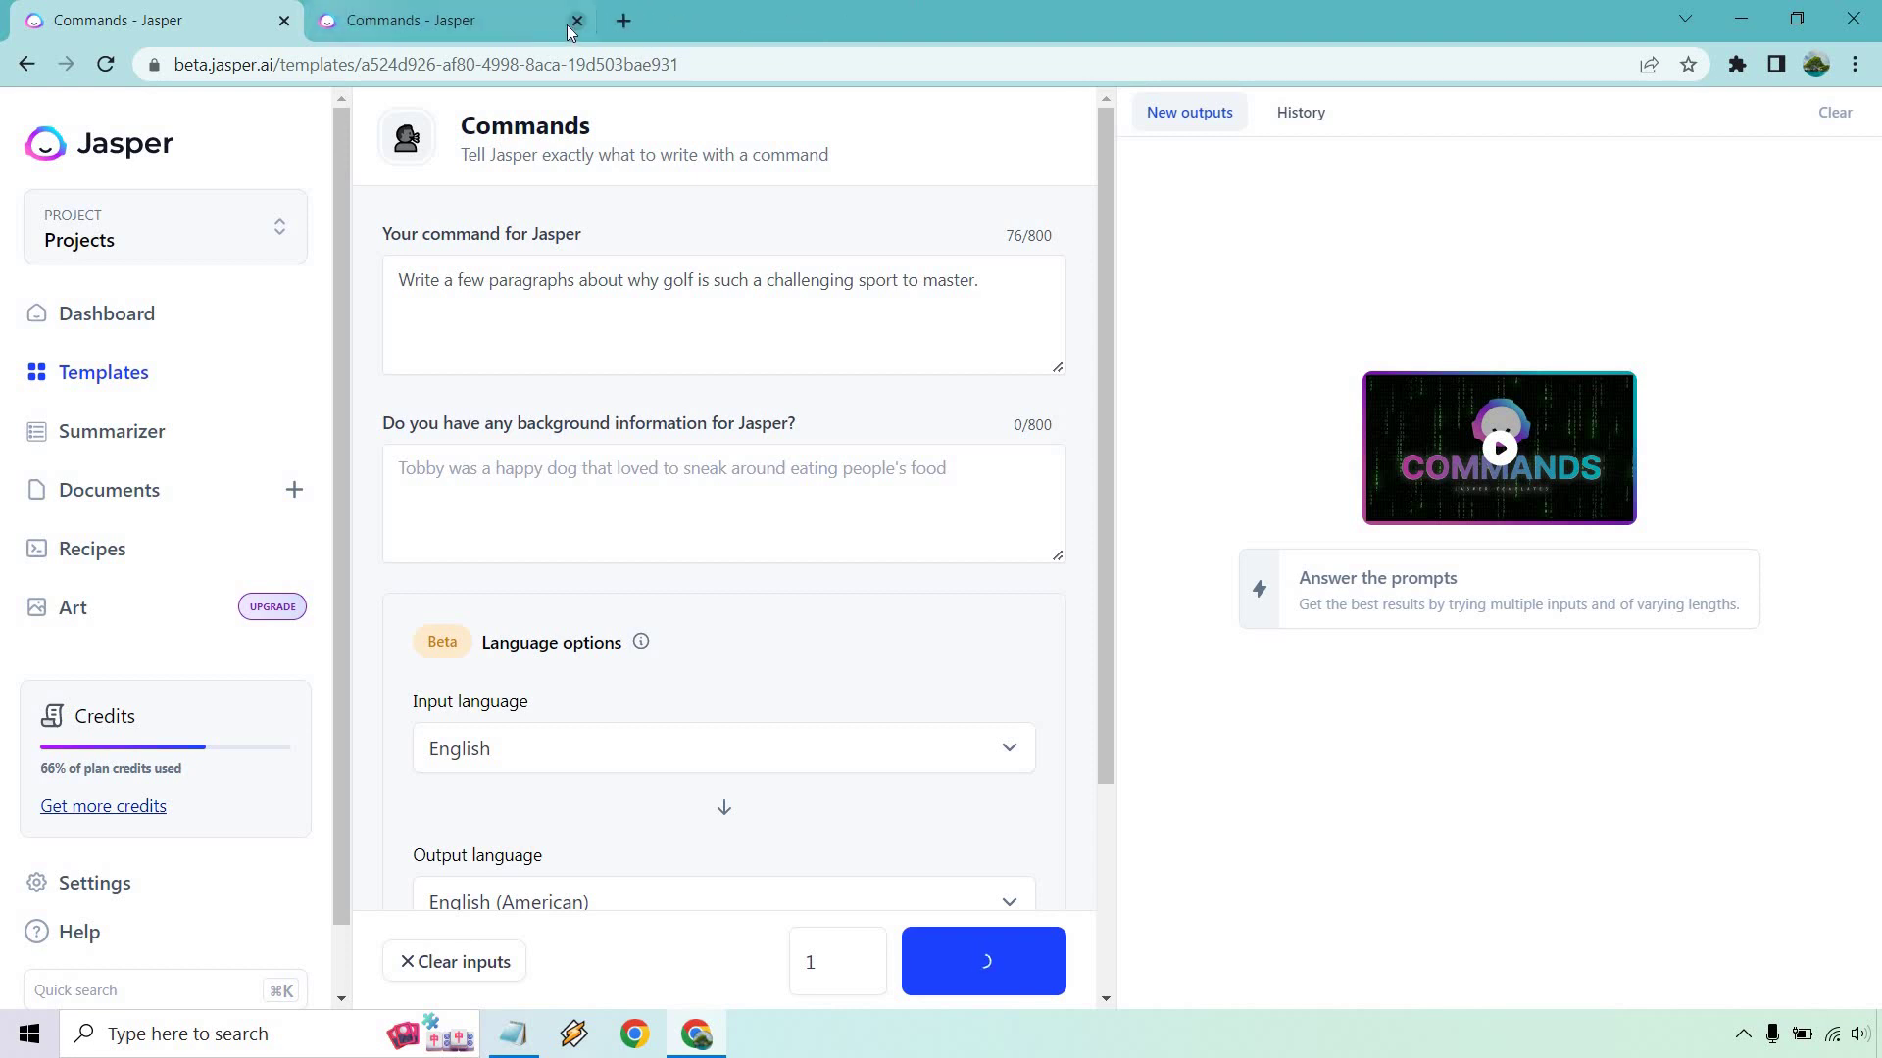
# - Close the extra browser tab and read through the golf essay on technique, mental game and etiquette
pyautogui.click(574, 24)
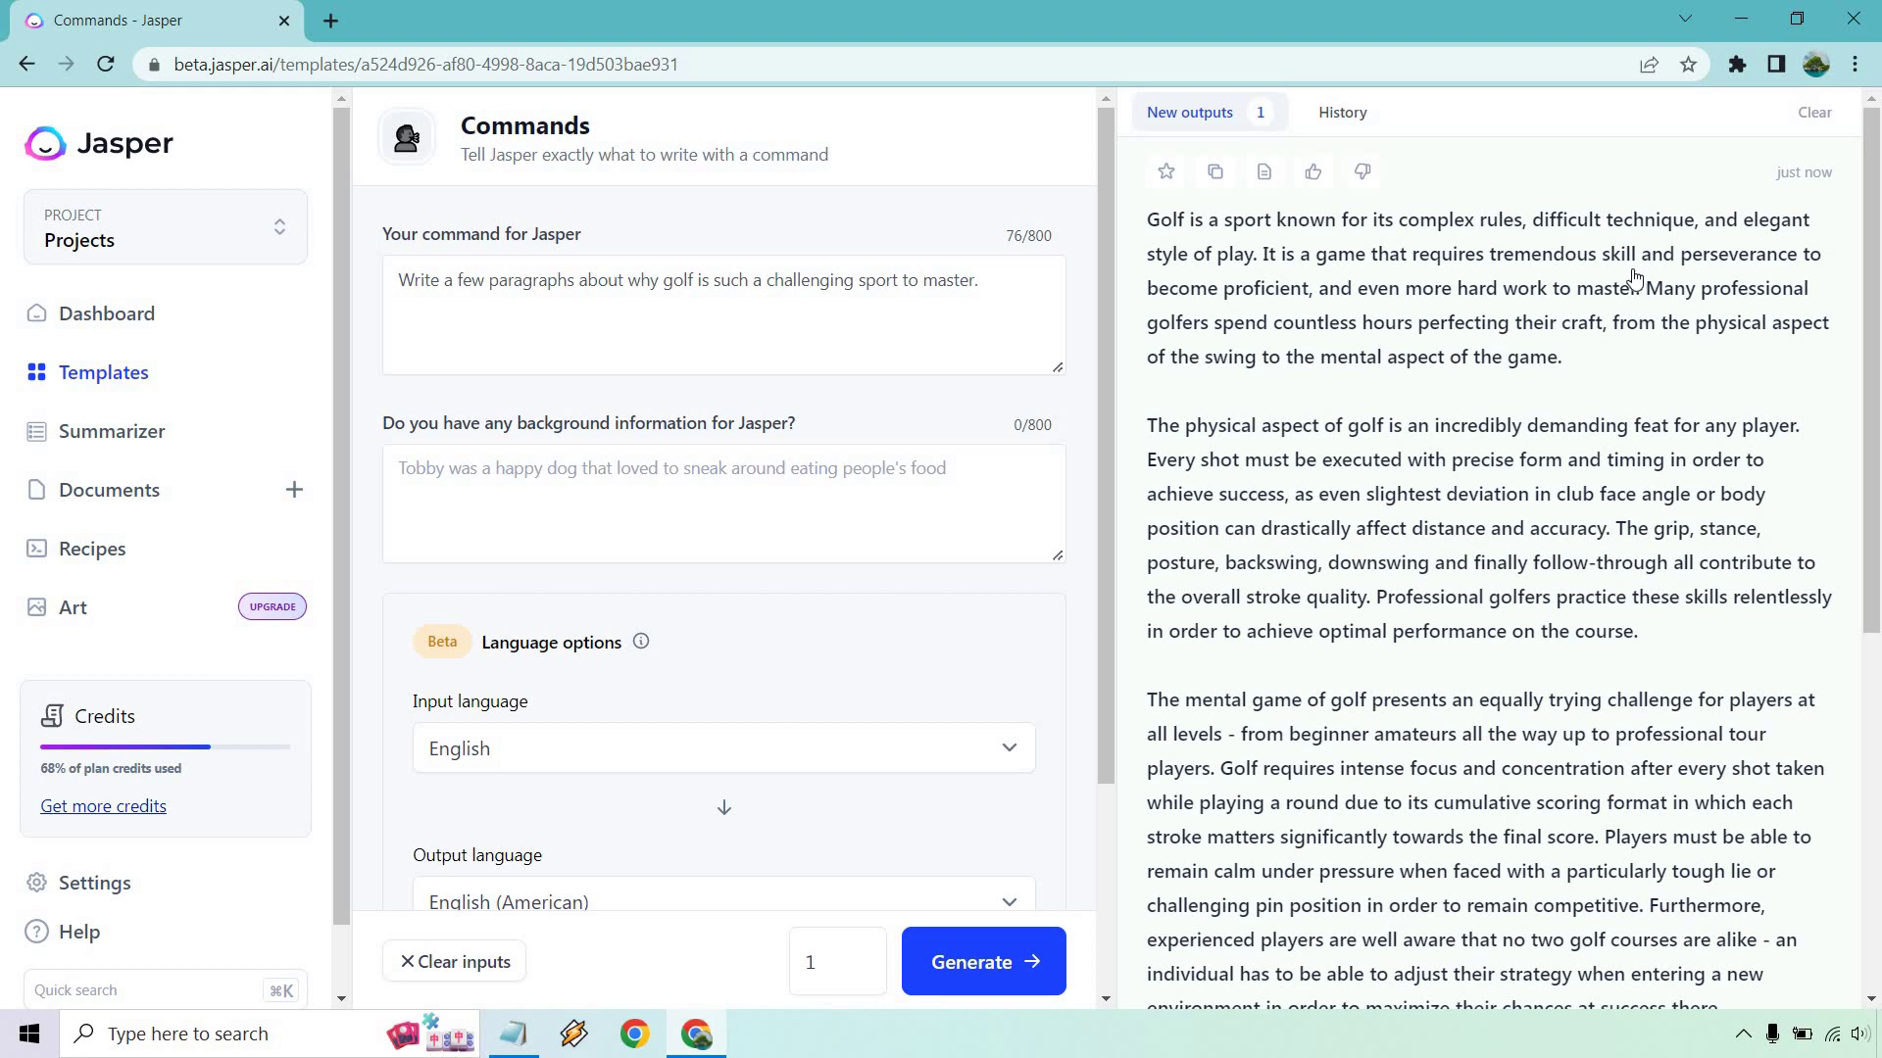
pyautogui.scroll(-1, 1627, 314)
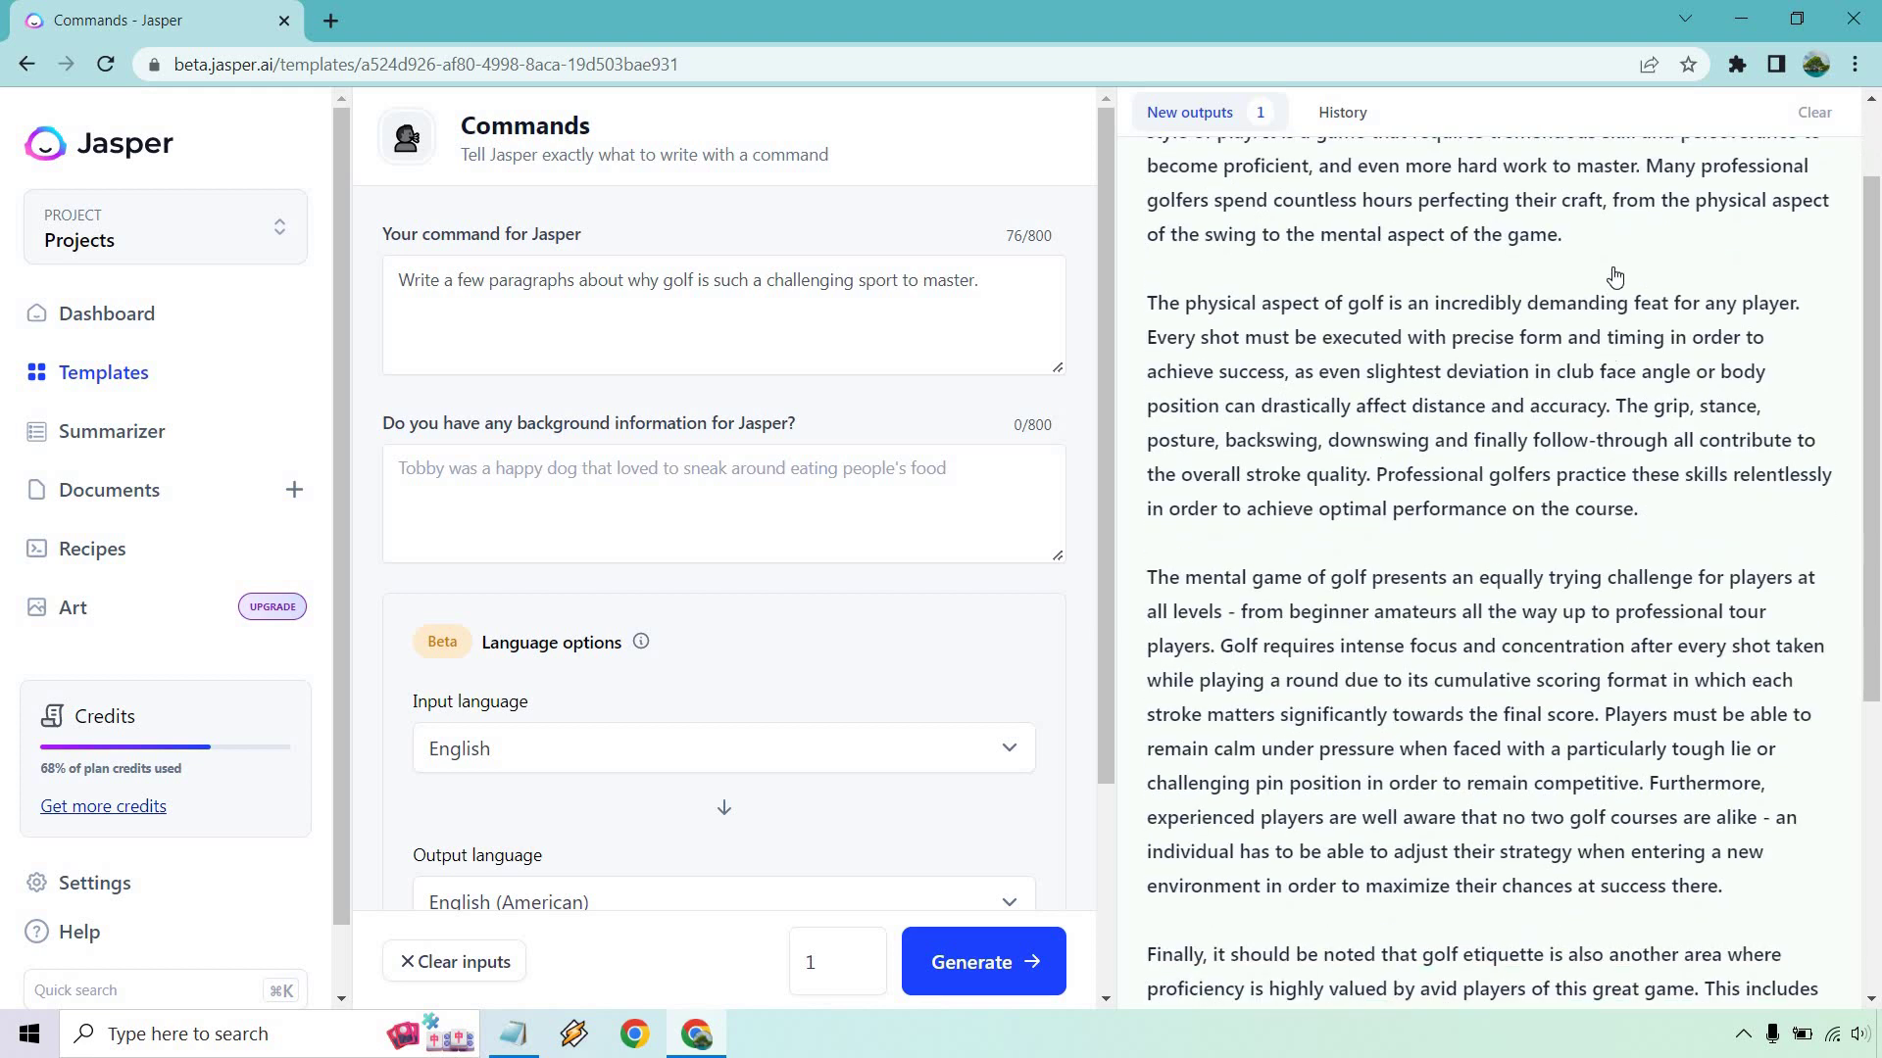
pyautogui.scroll(-1, 1615, 279)
pyautogui.scroll(-2, 1615, 279)
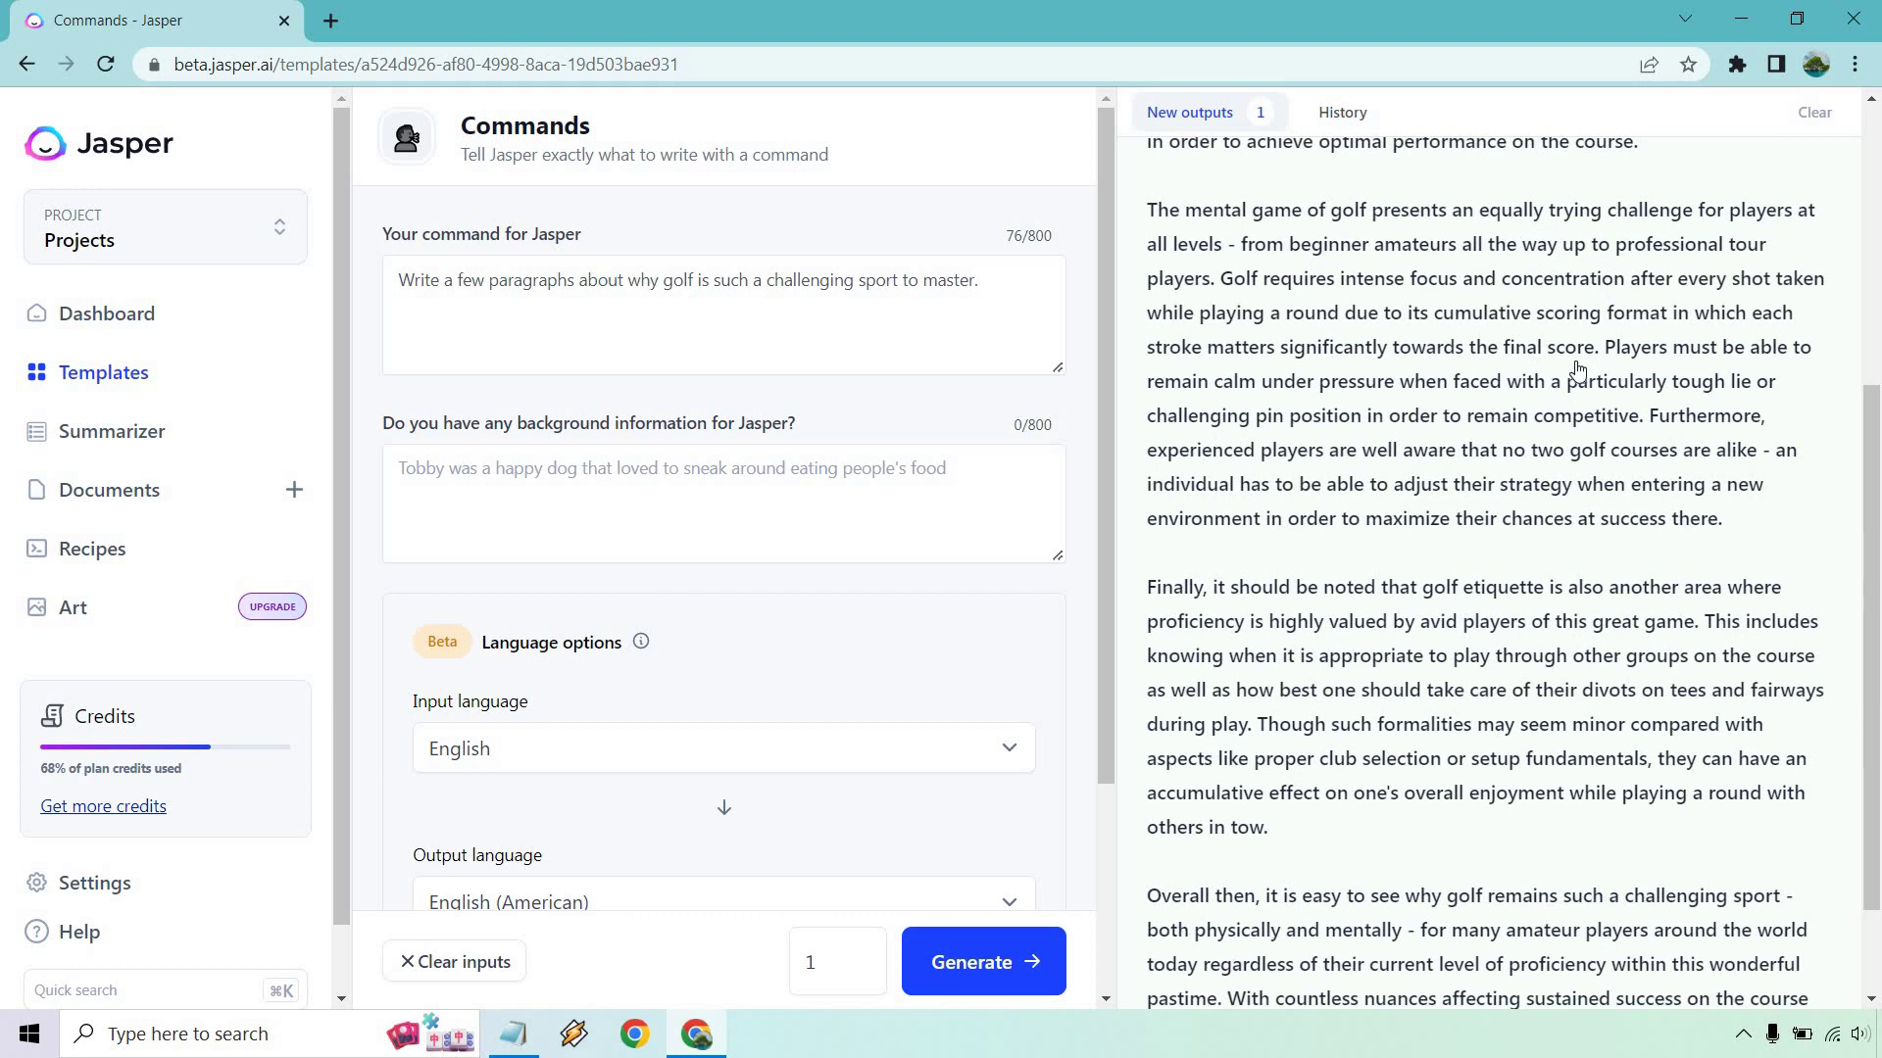
pyautogui.scroll(-1, 1578, 374)
pyautogui.scroll(5, 1612, 750)
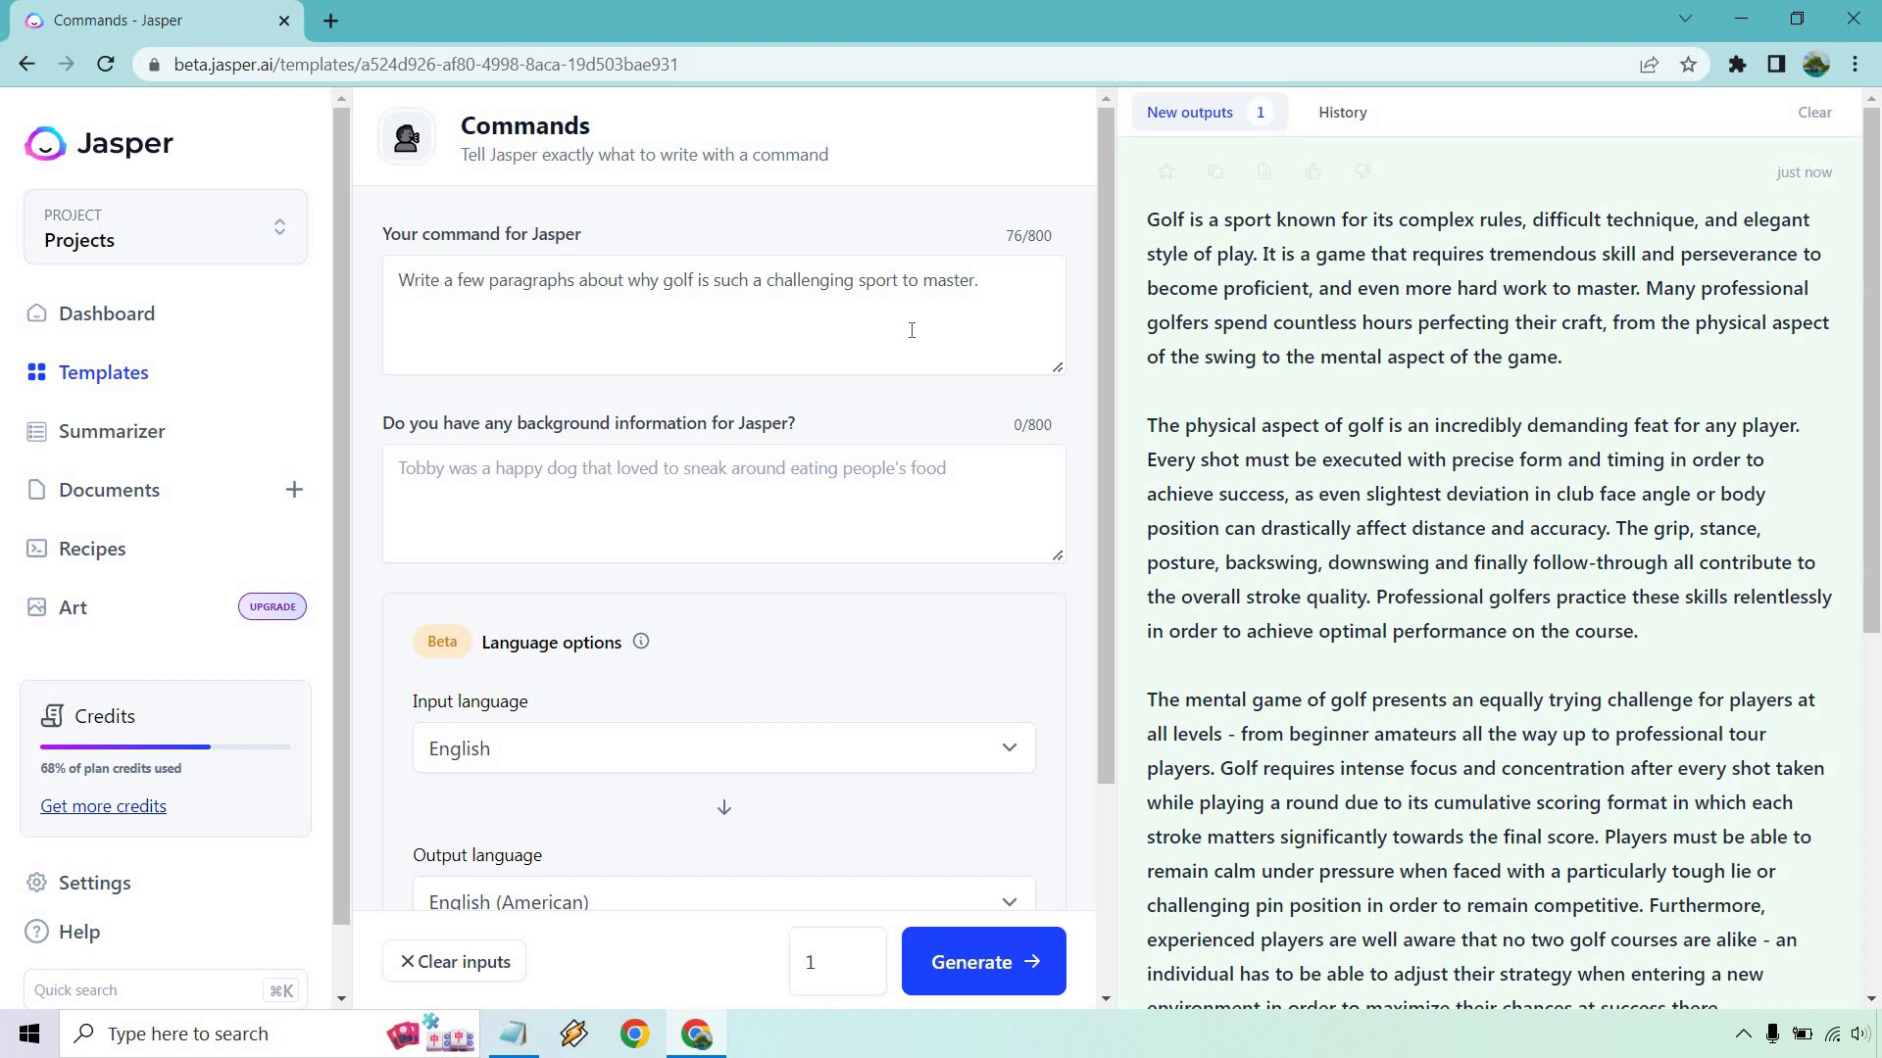
# - Clear the golf essay and replace the command with 'Describe the hidden fears that come along with building and growing an online business?'
pyautogui.click(1814, 111)
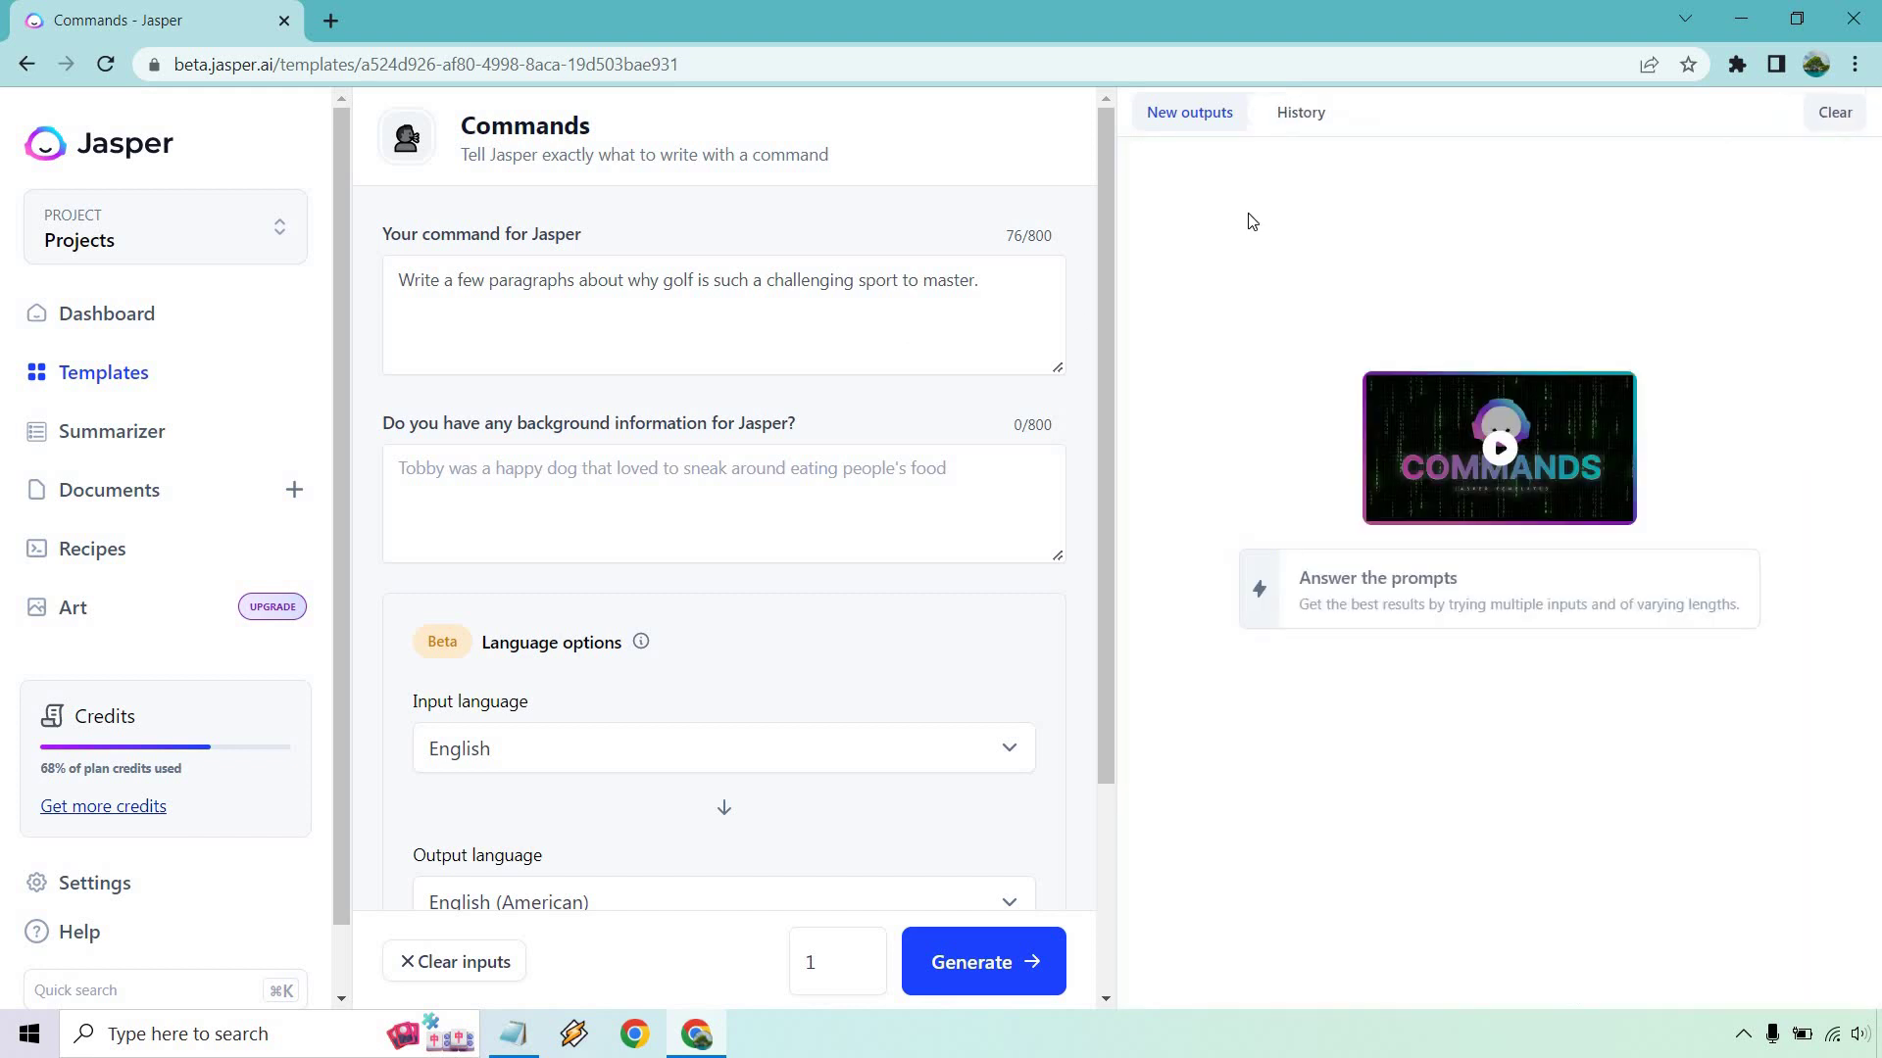
pyautogui.click(1002, 279)
pyautogui.hotkey('ctrl', 'a')
pyautogui.press('BackSpace')
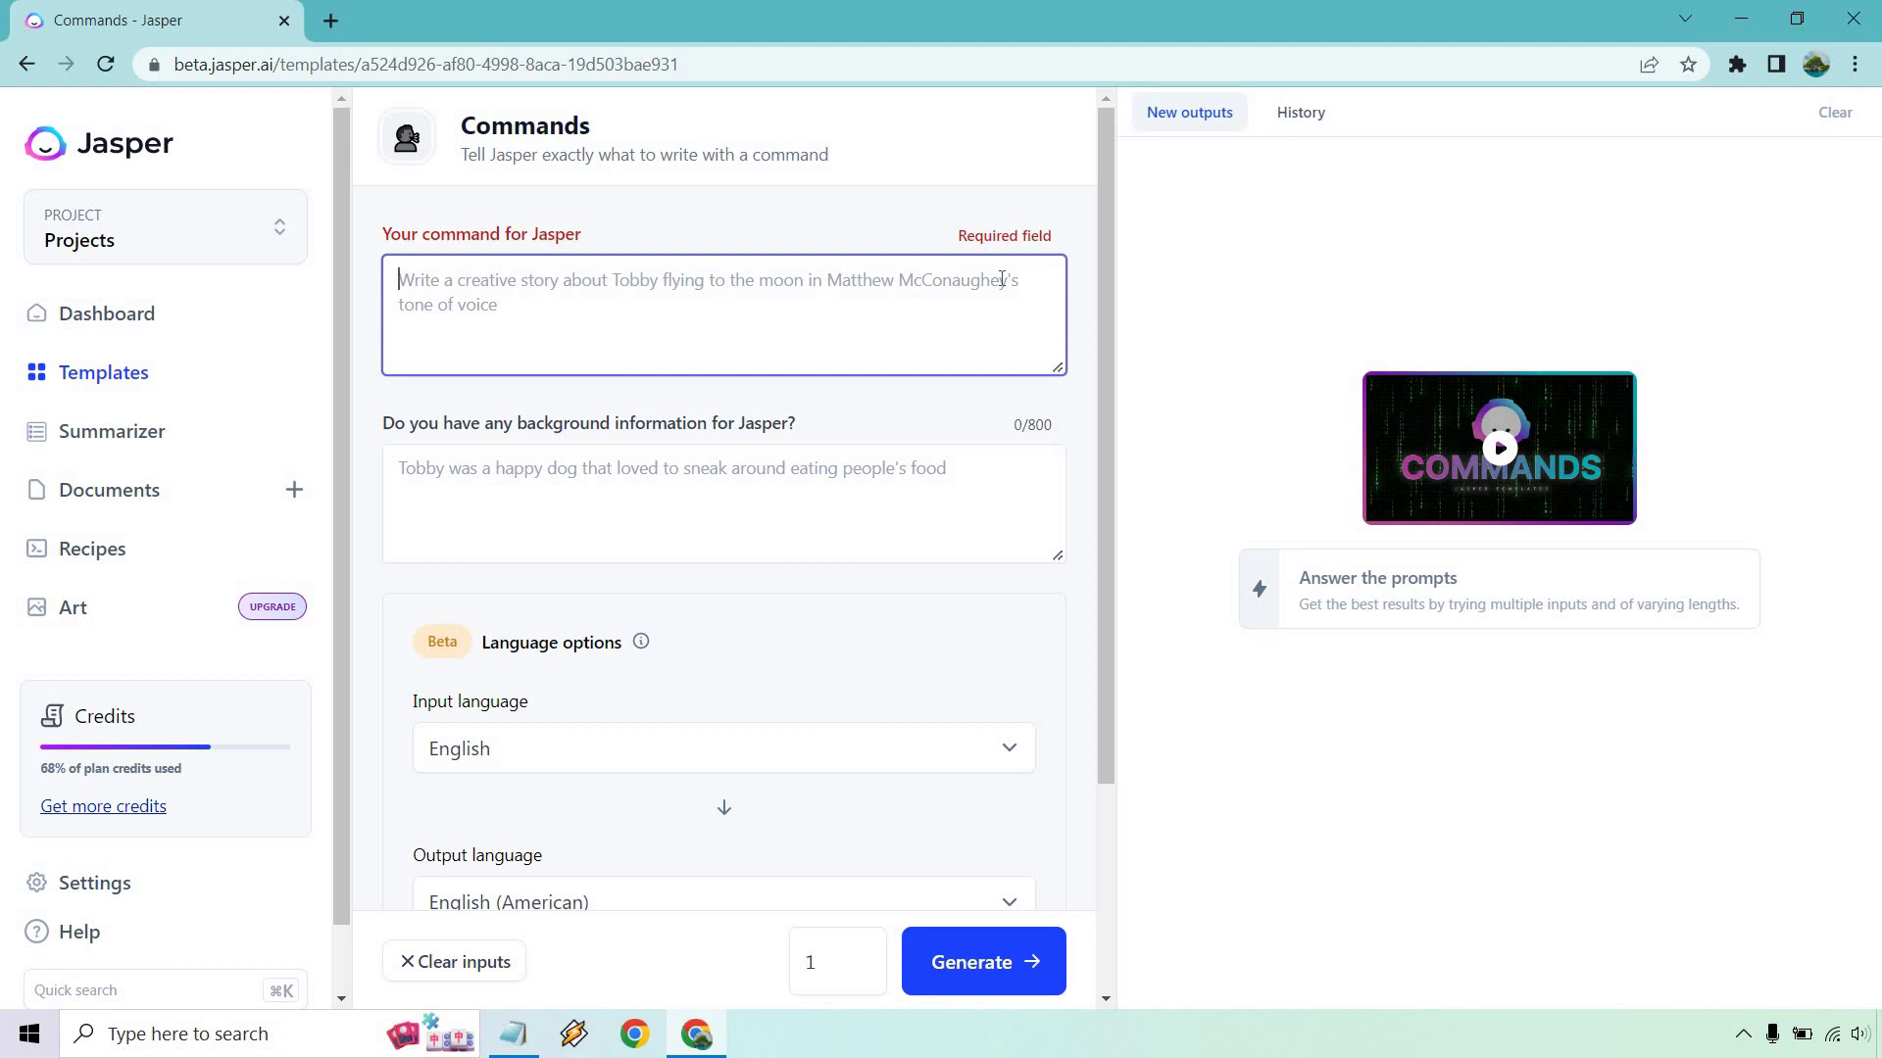
pyautogui.write('Describe')
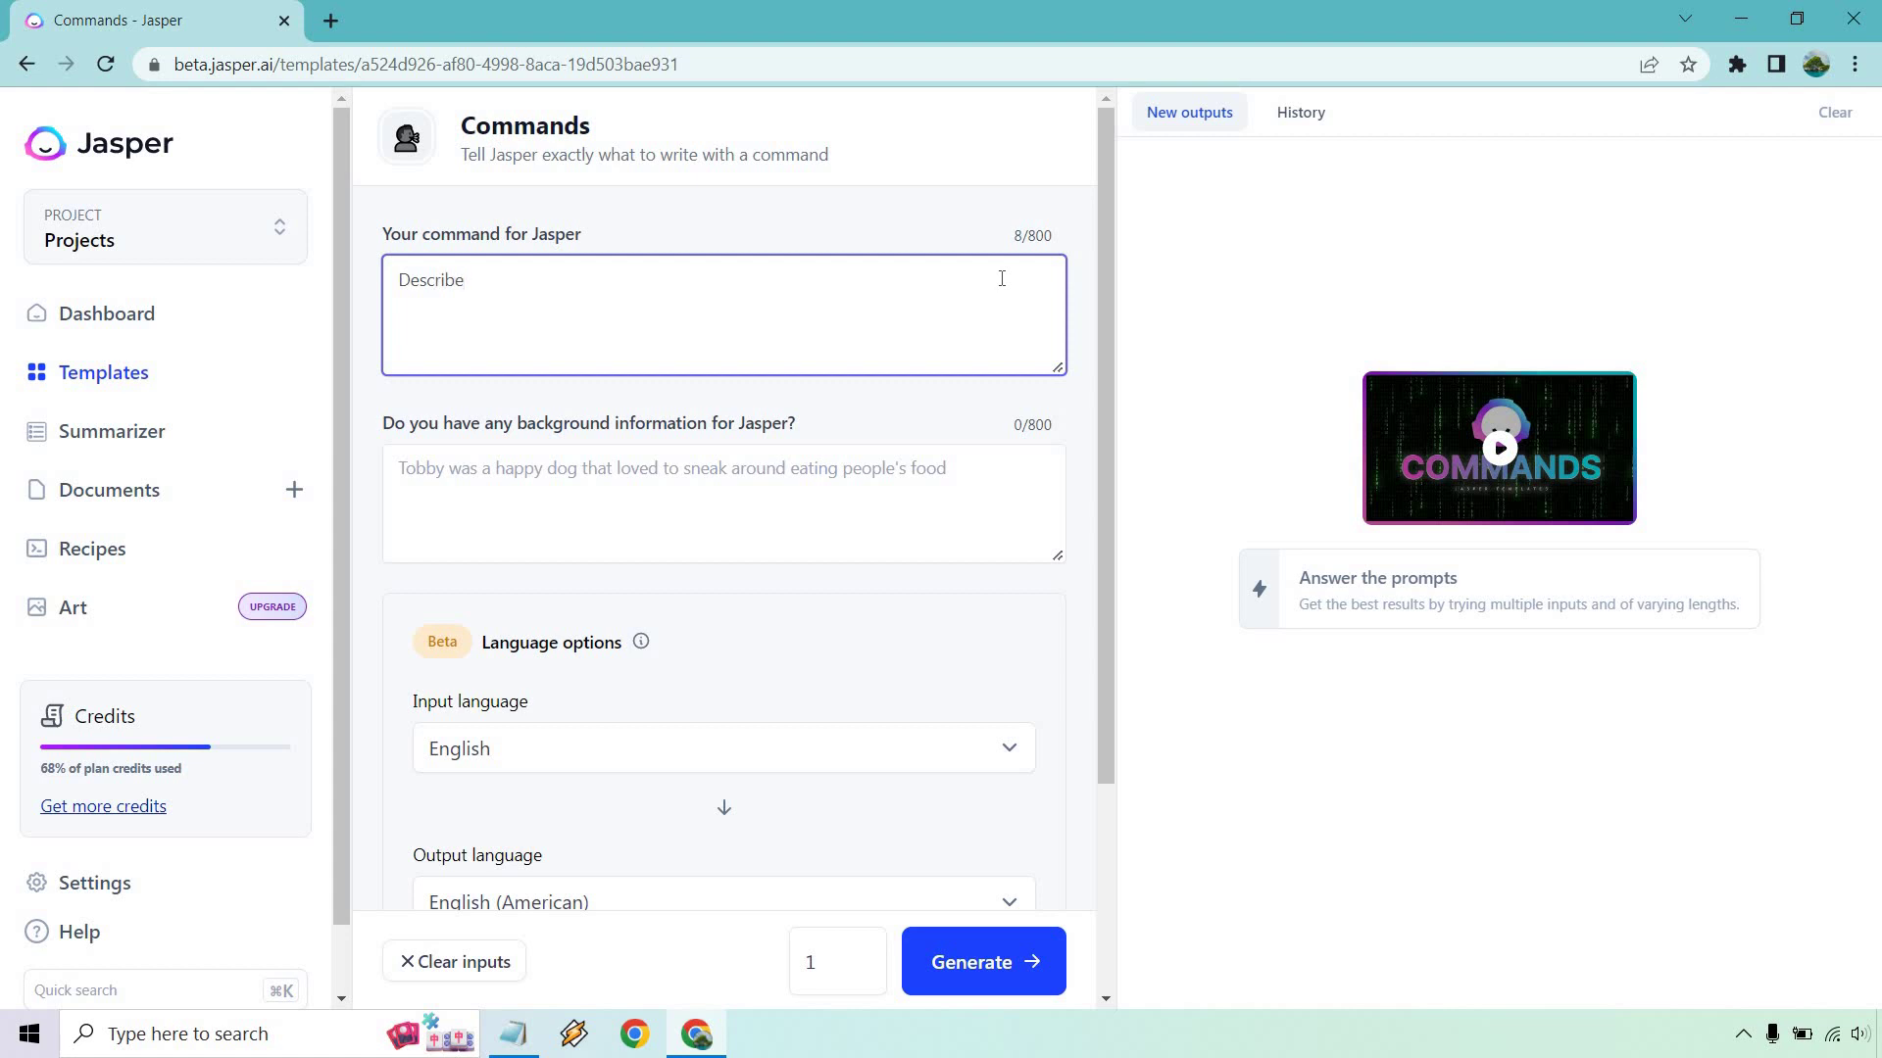
pyautogui.write(' the hidden fears that come along with ')
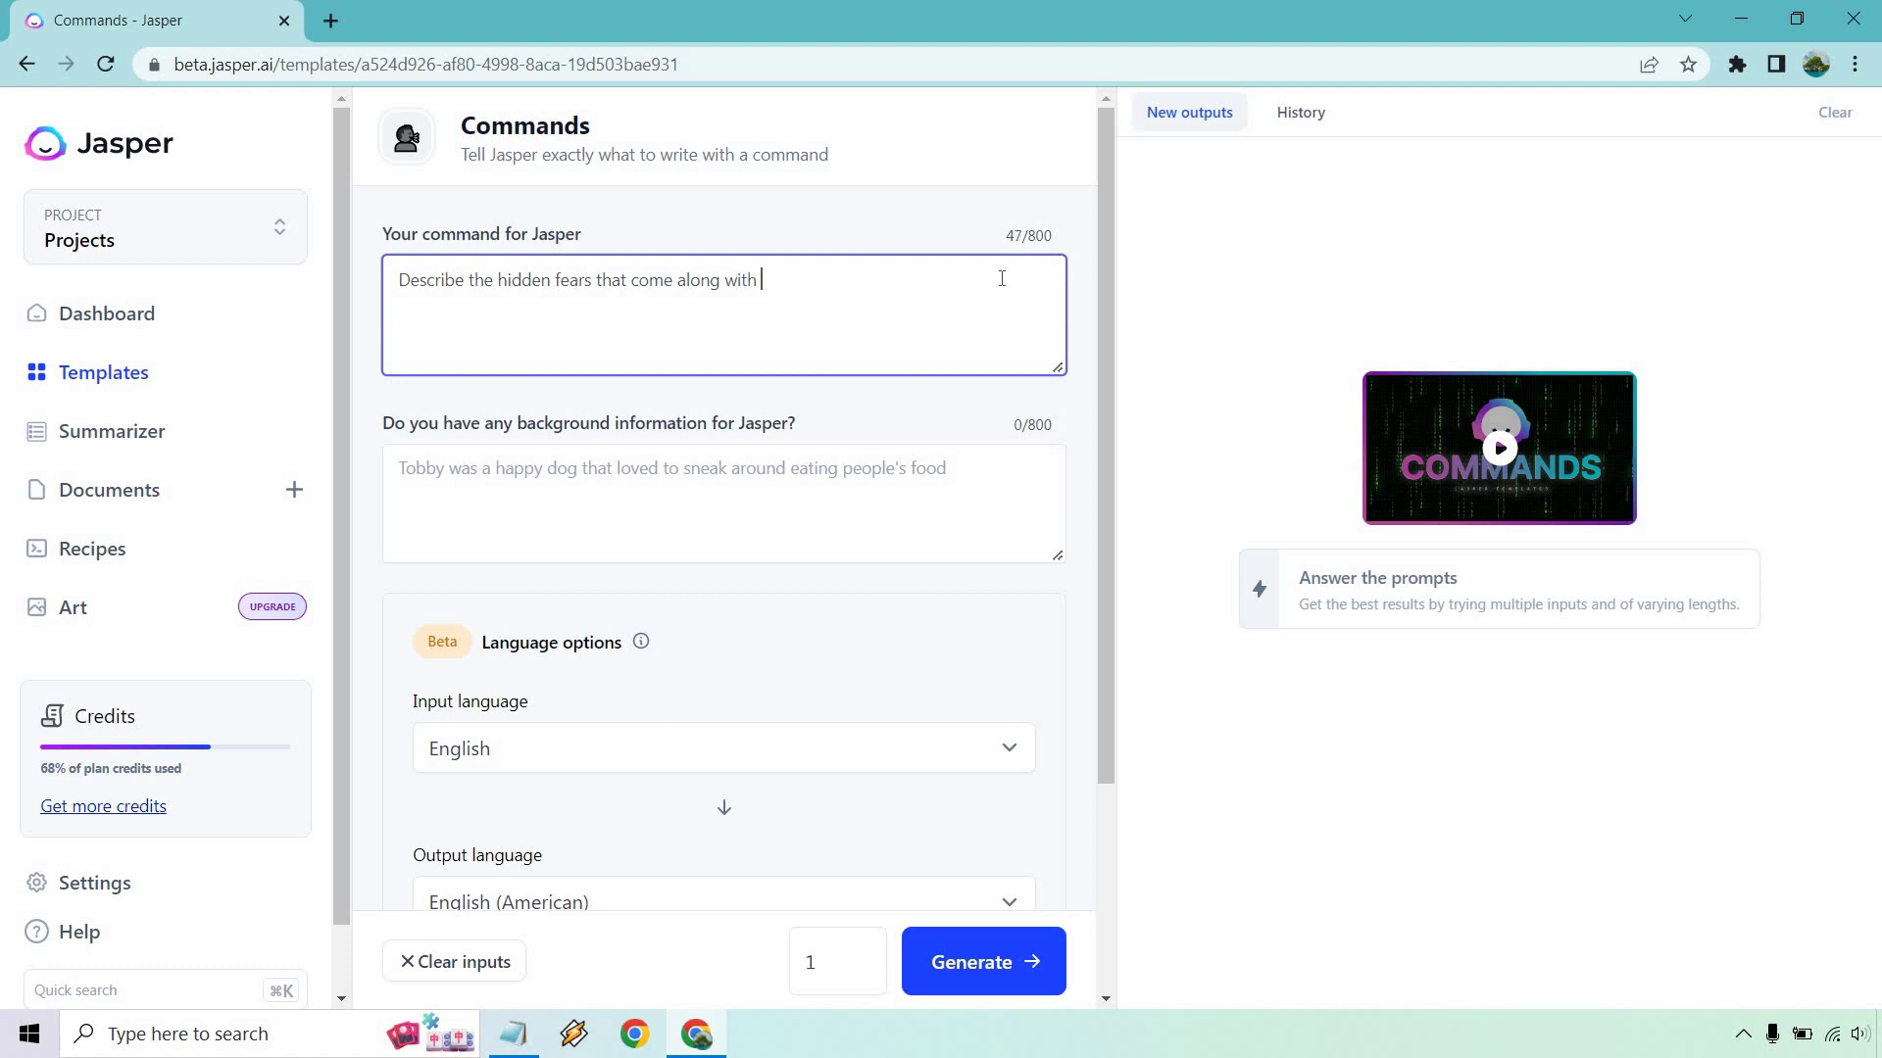
pyautogui.write('building and growing a')
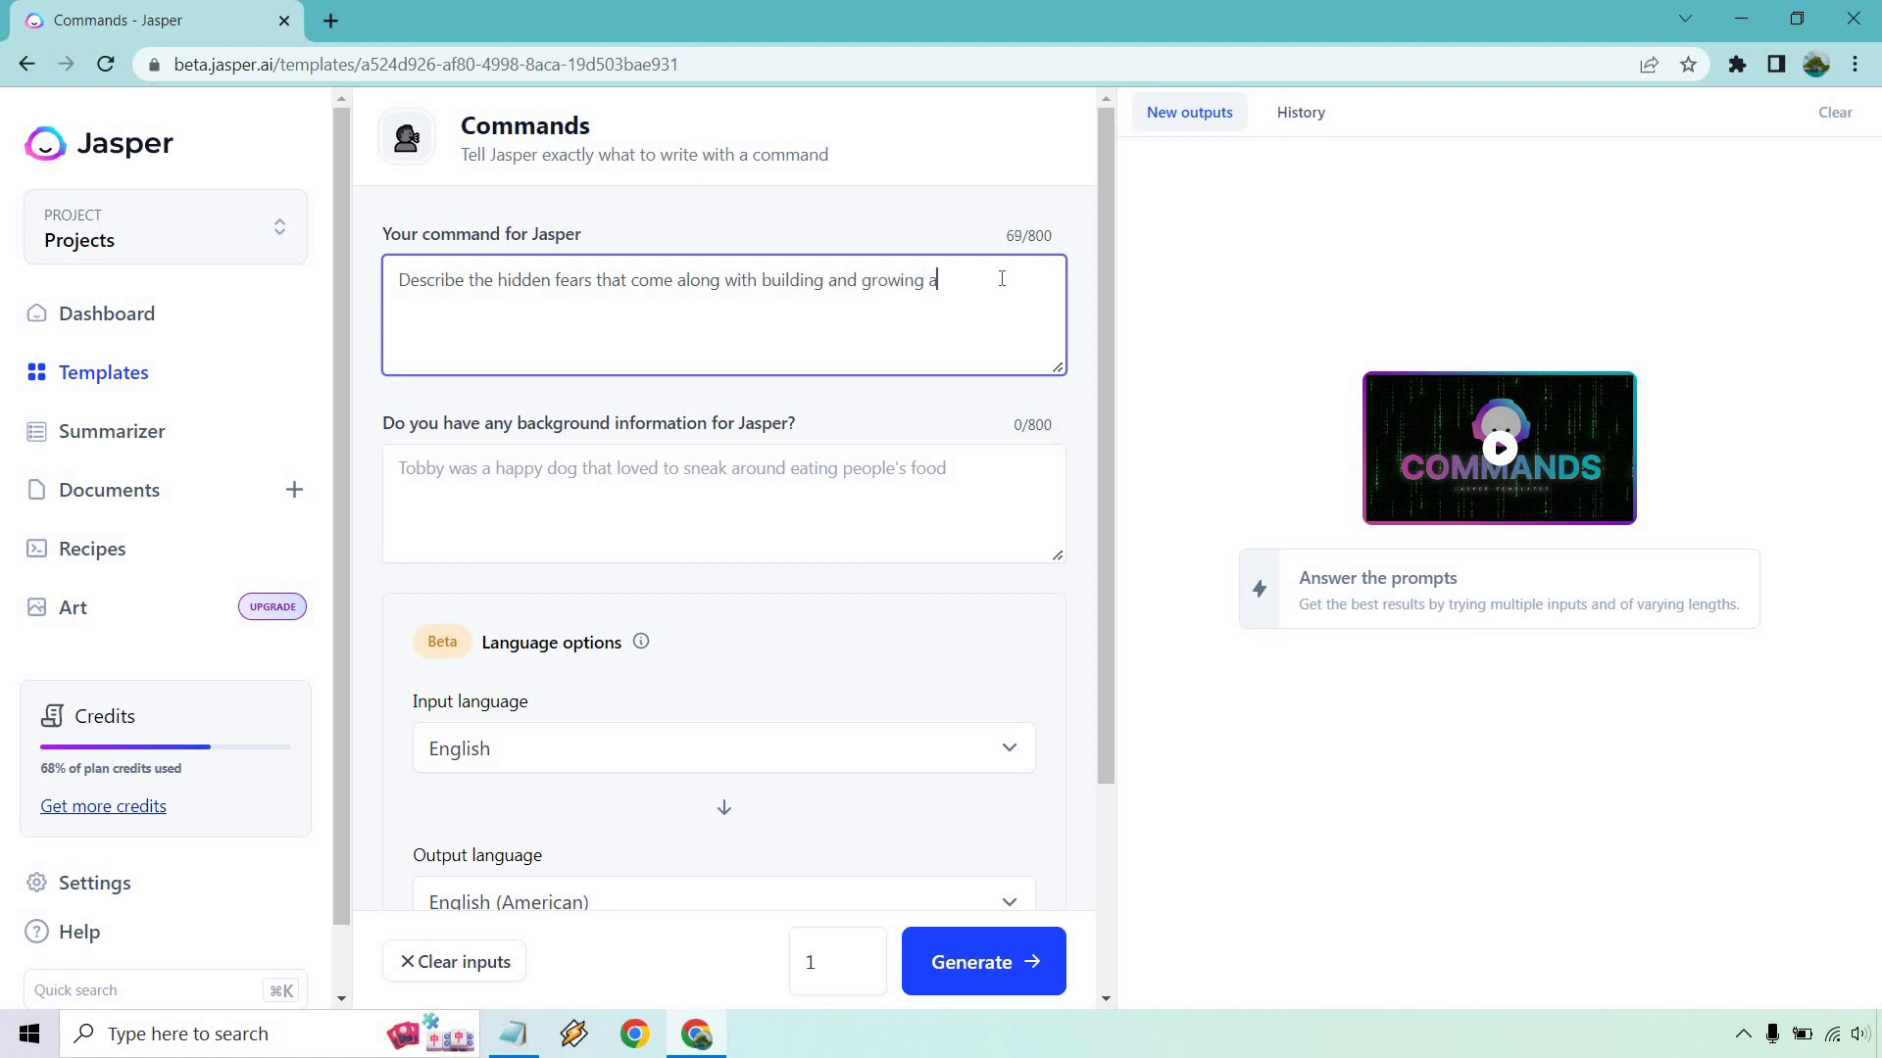
pyautogui.write('n online business?')
# - Generate the essay on online-business fears such as failure, limited funds and loneliness, and review it
pyautogui.click(1024, 828)
pyautogui.click(1009, 962)
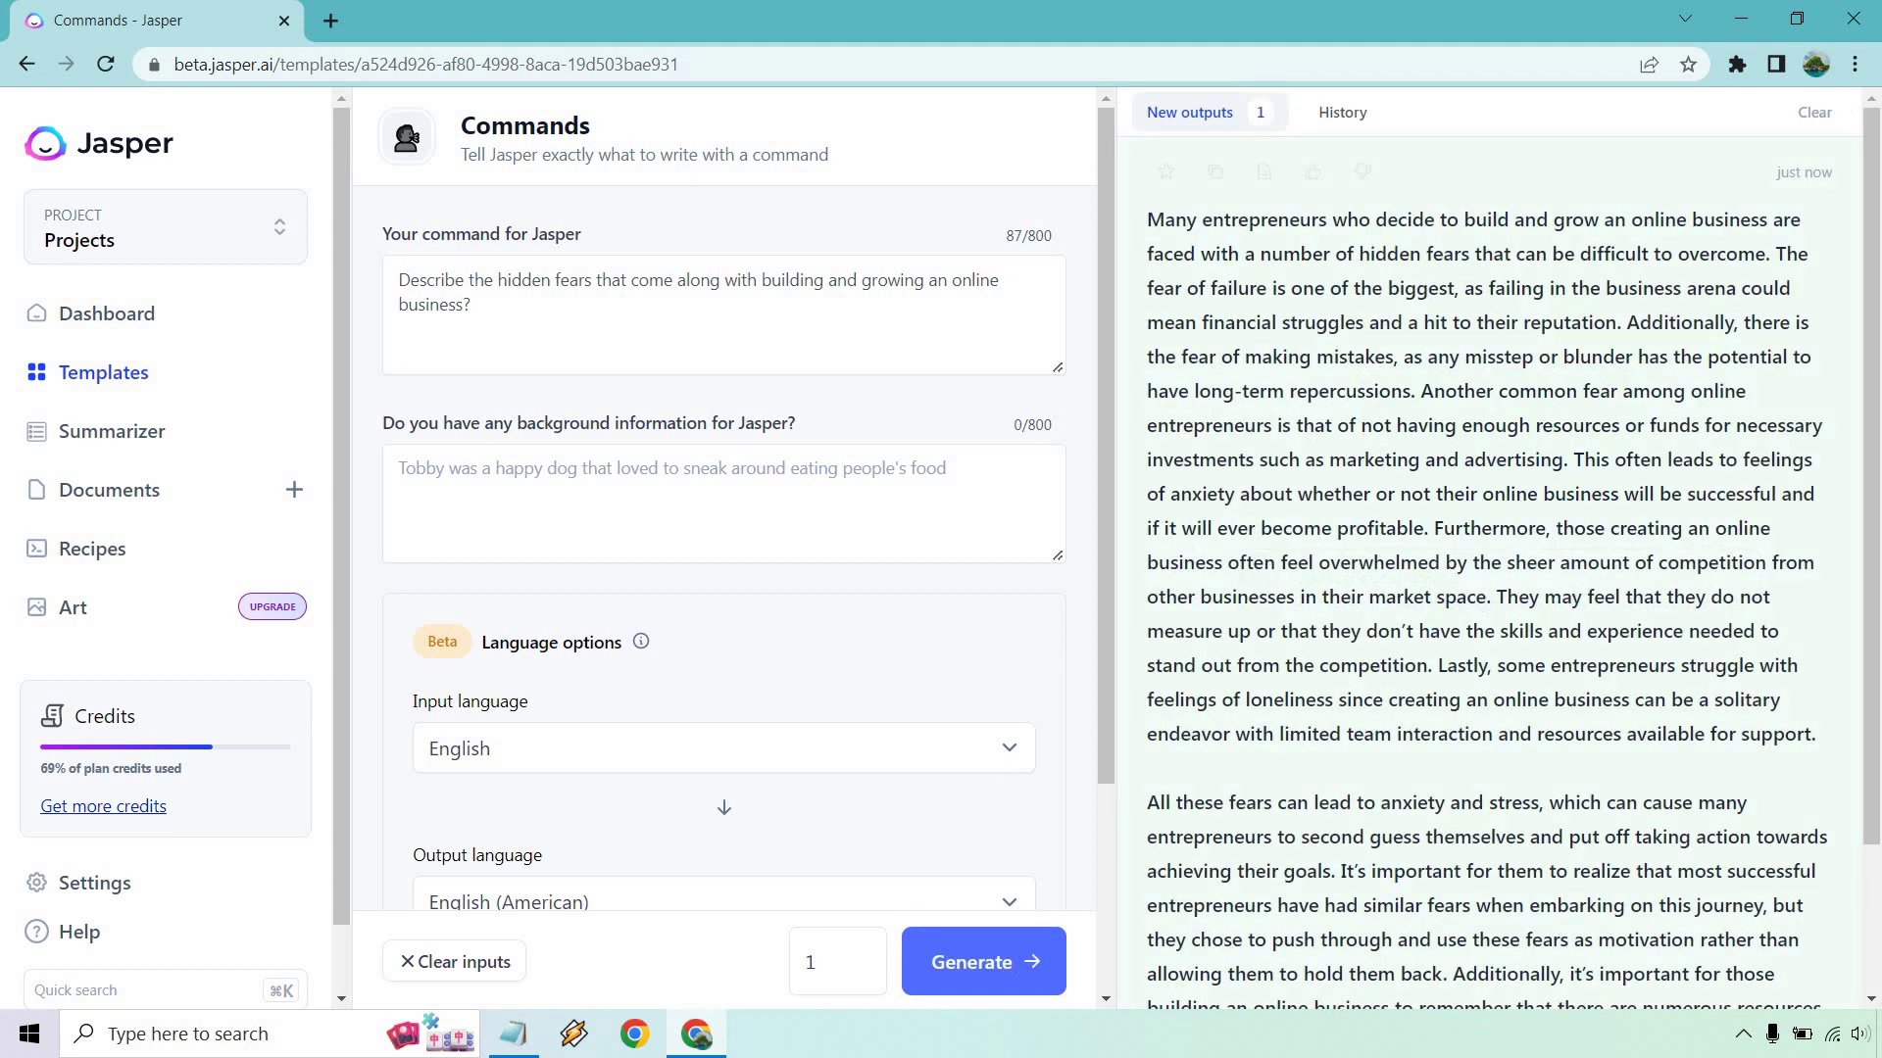
pyautogui.scroll(-2, 1603, 656)
pyautogui.scroll(2, 1584, 660)
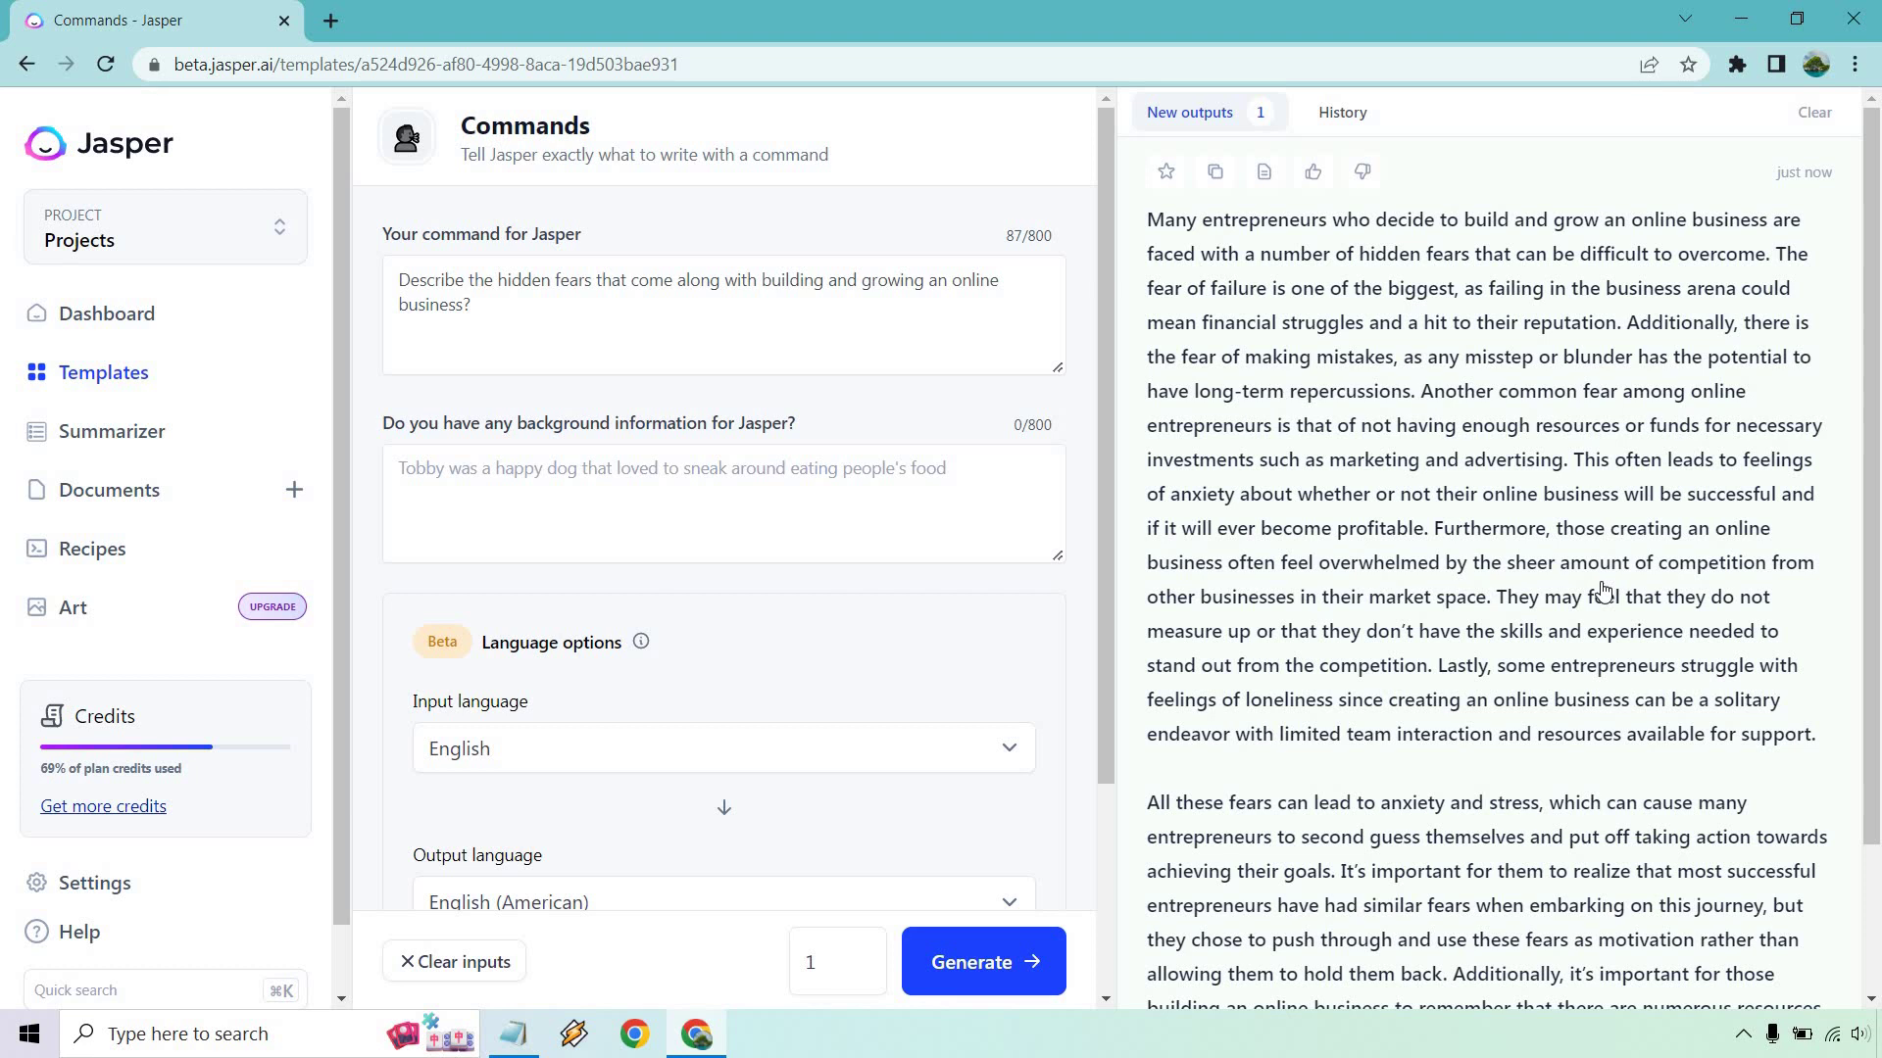
pyautogui.scroll(-3, 1603, 590)
pyautogui.scroll(3, 1480, 592)
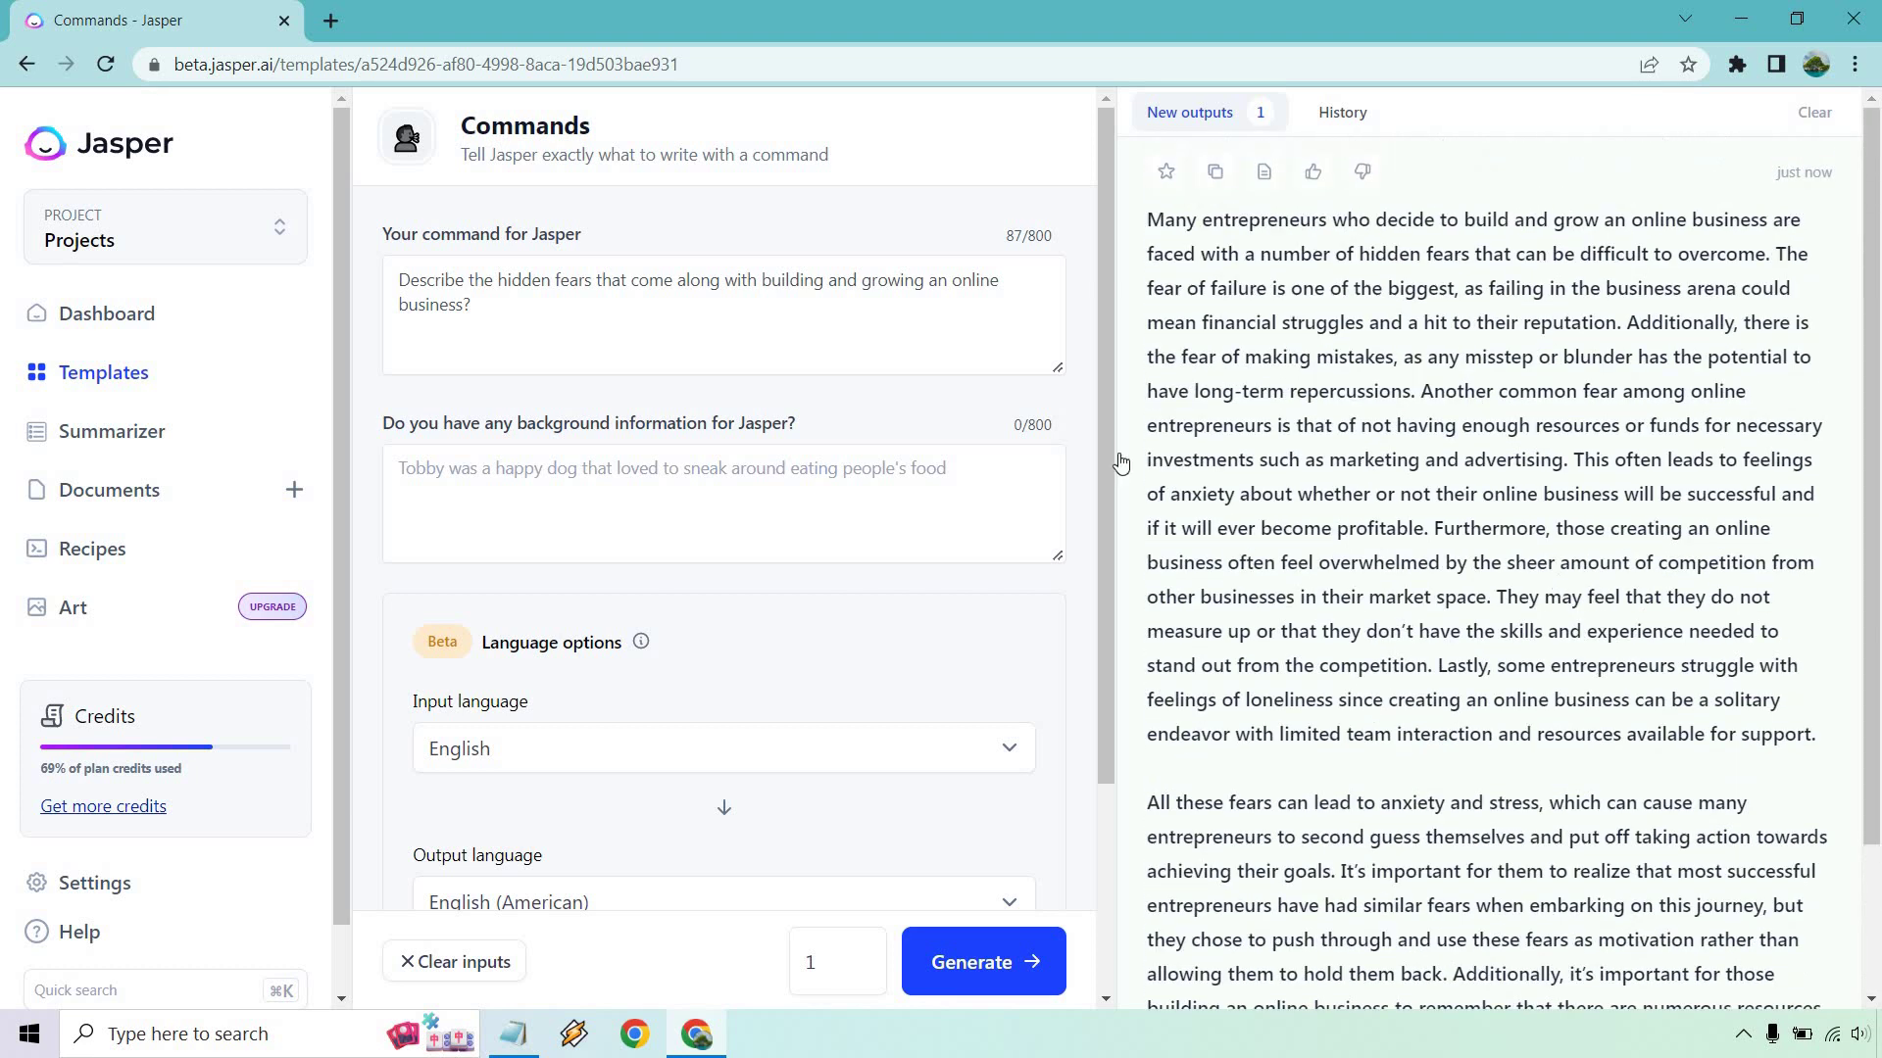